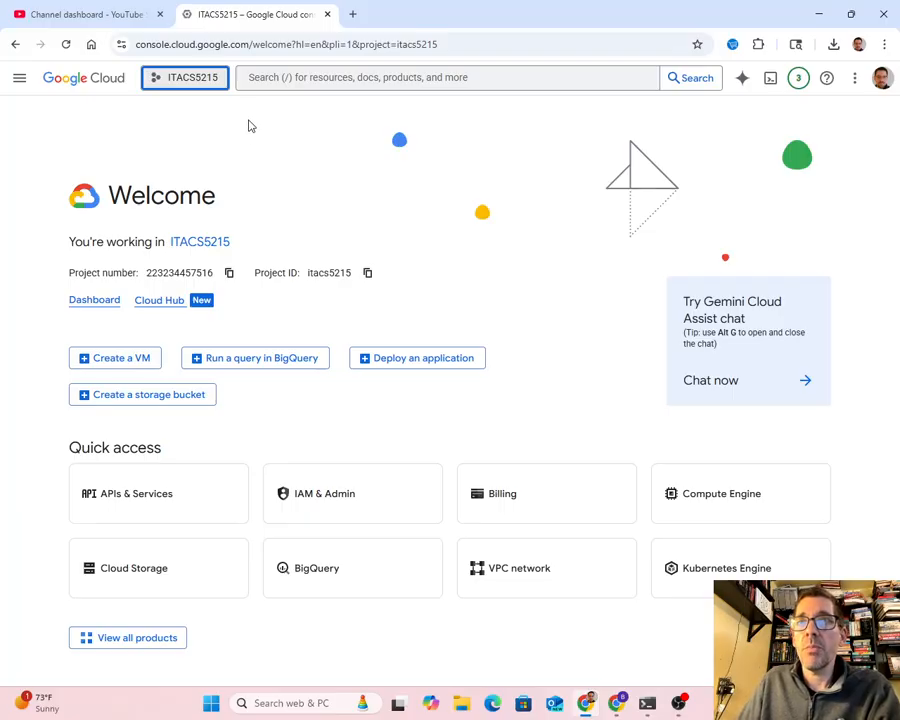
# - Create a new project named rowan with no organization and switch to it
pyautogui.click(183, 77)
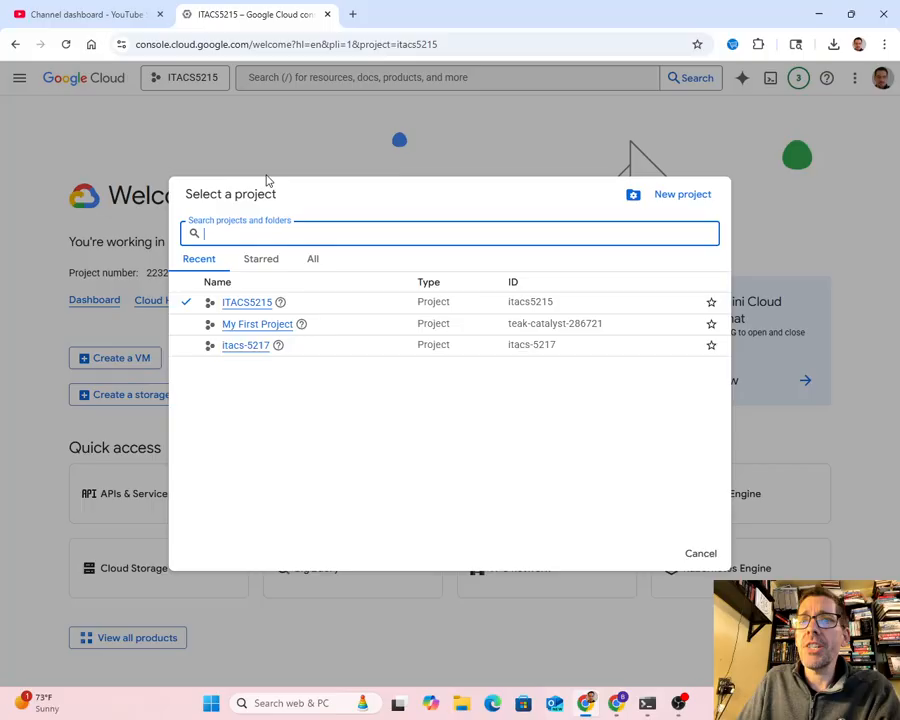
pyautogui.click(680, 195)
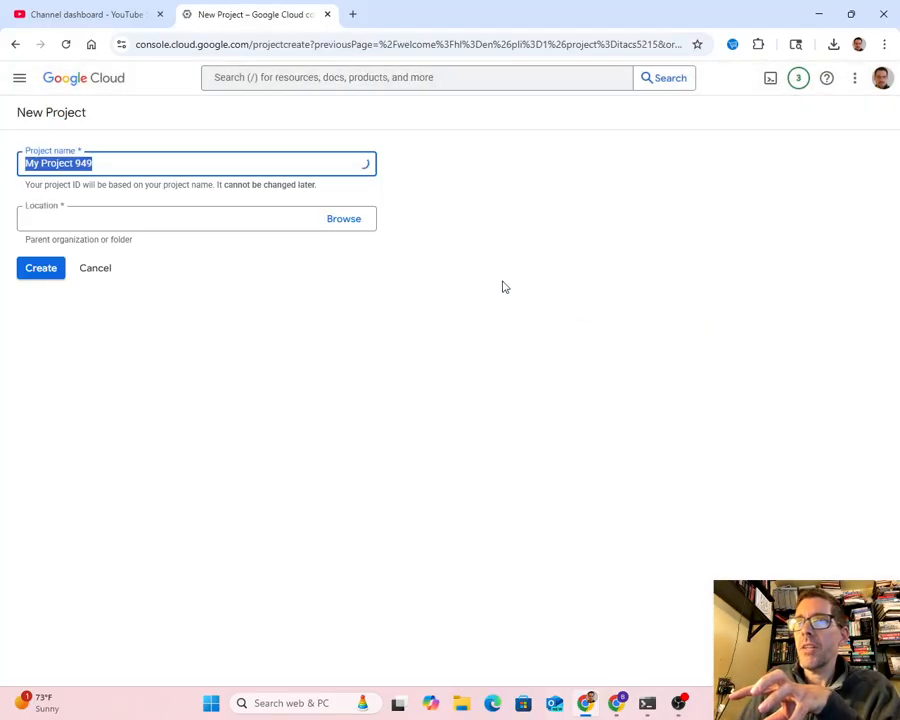
pyautogui.write('rowan')
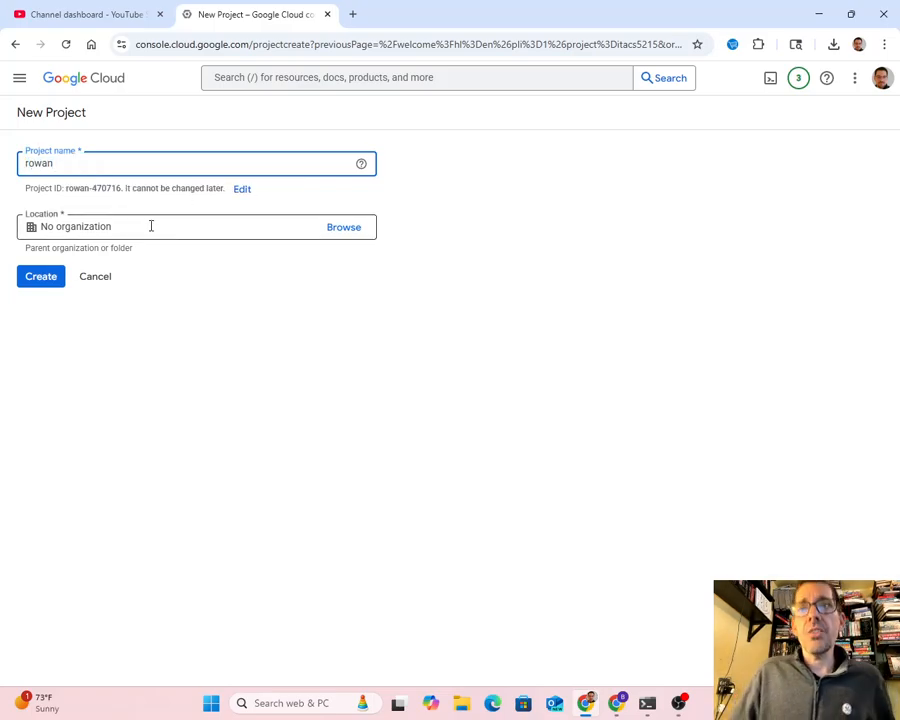
pyautogui.click(44, 280)
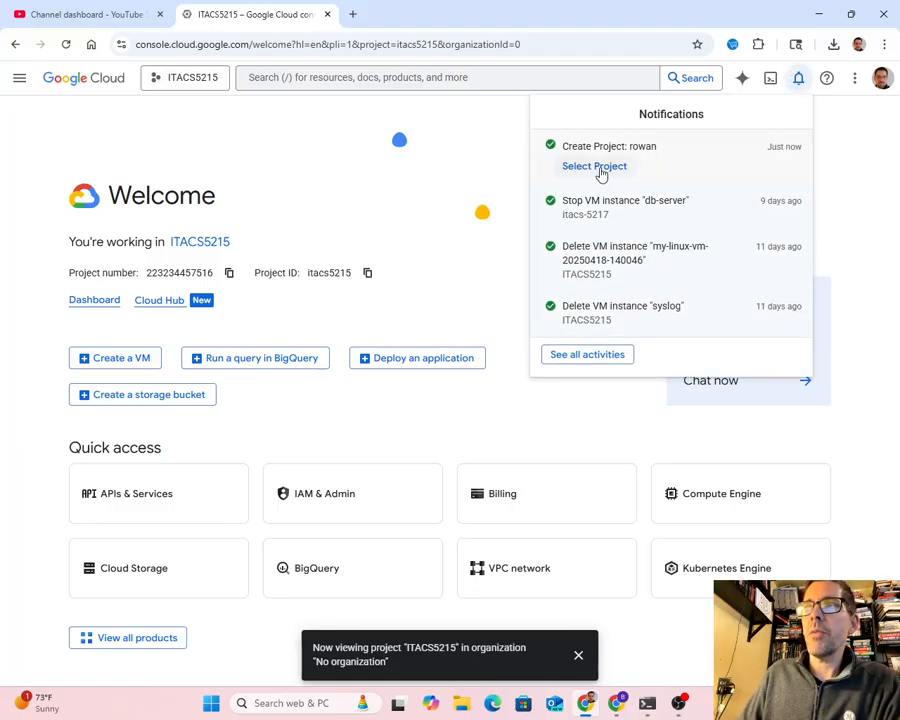
pyautogui.click(598, 168)
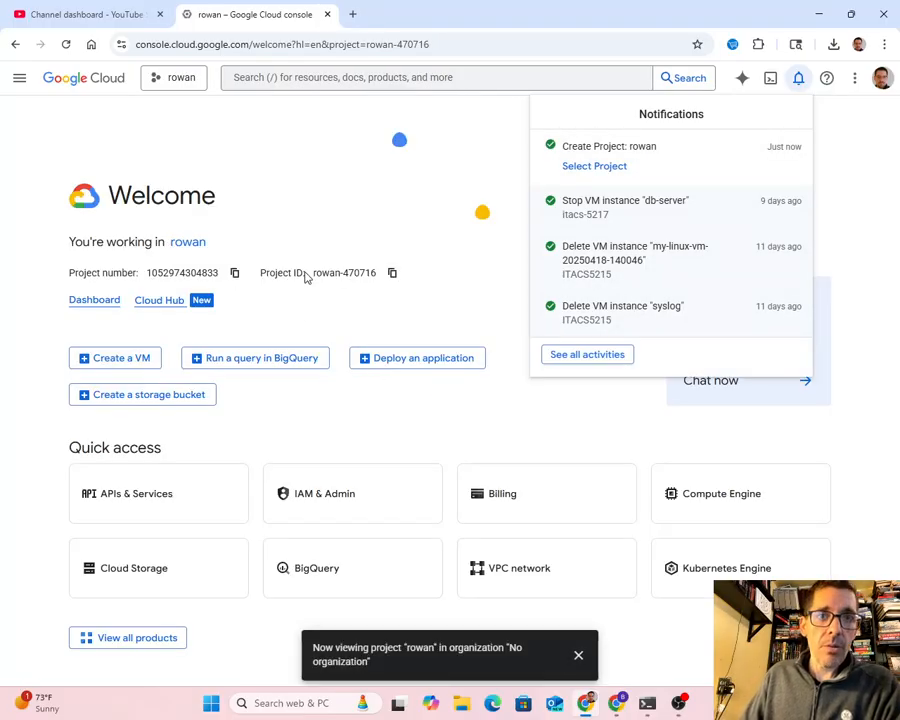
pyautogui.click(578, 655)
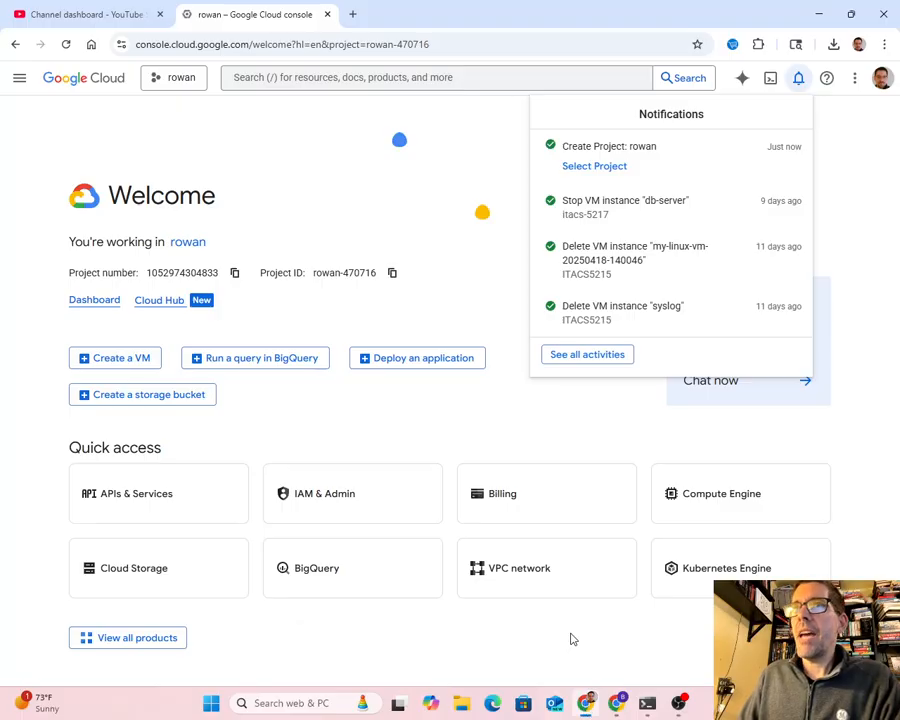
# - Go to Compute Engine for the rowan project and enable the Compute Engine API
pyautogui.click(20, 80)
pyautogui.click(20, 78)
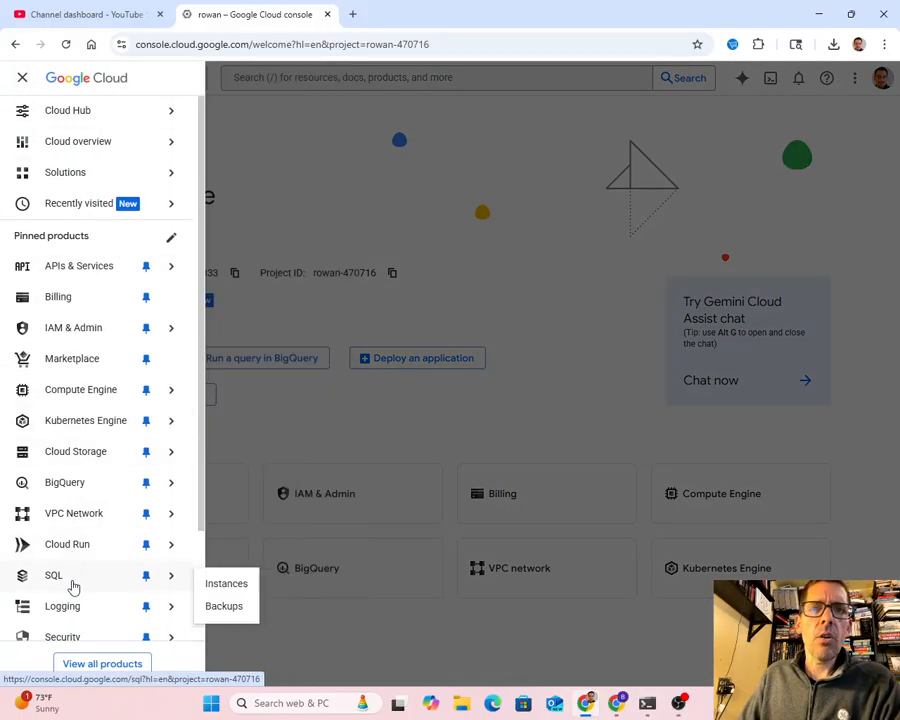
pyautogui.moveTo(80, 390)
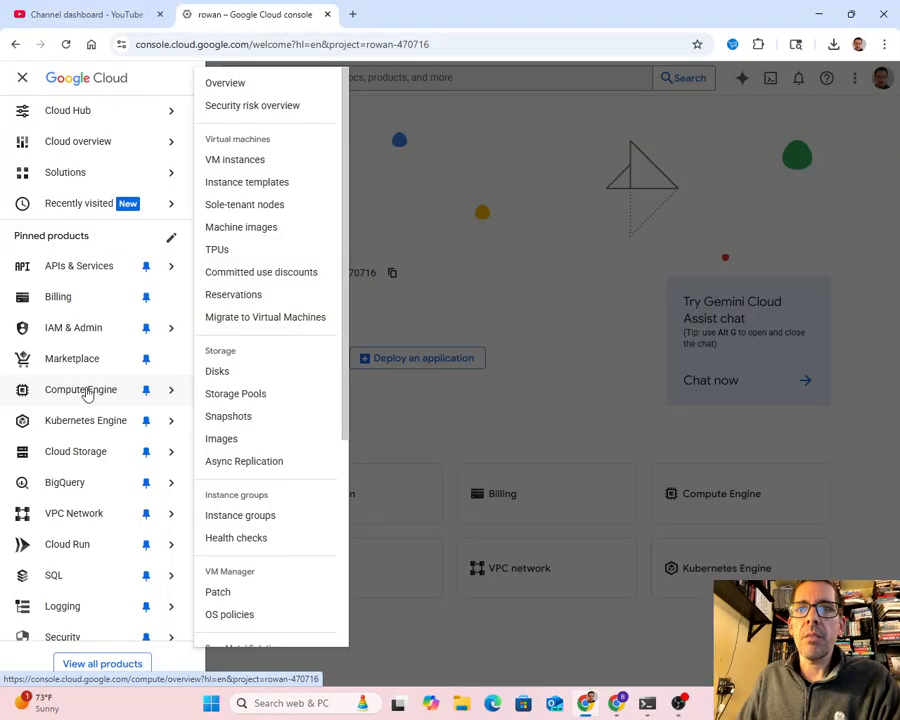
pyautogui.click(87, 392)
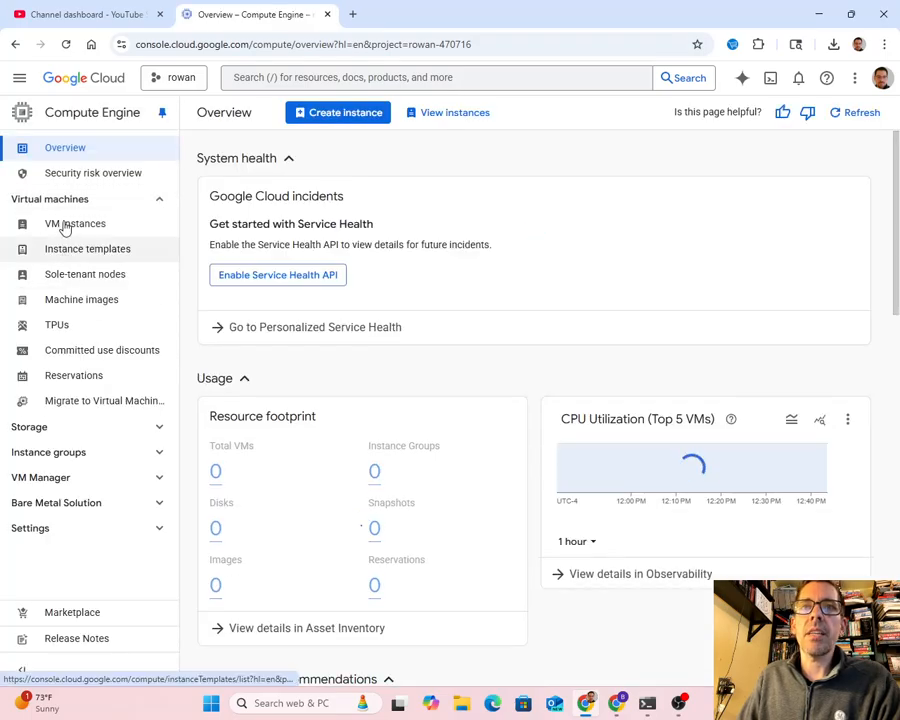
pyautogui.click(323, 266)
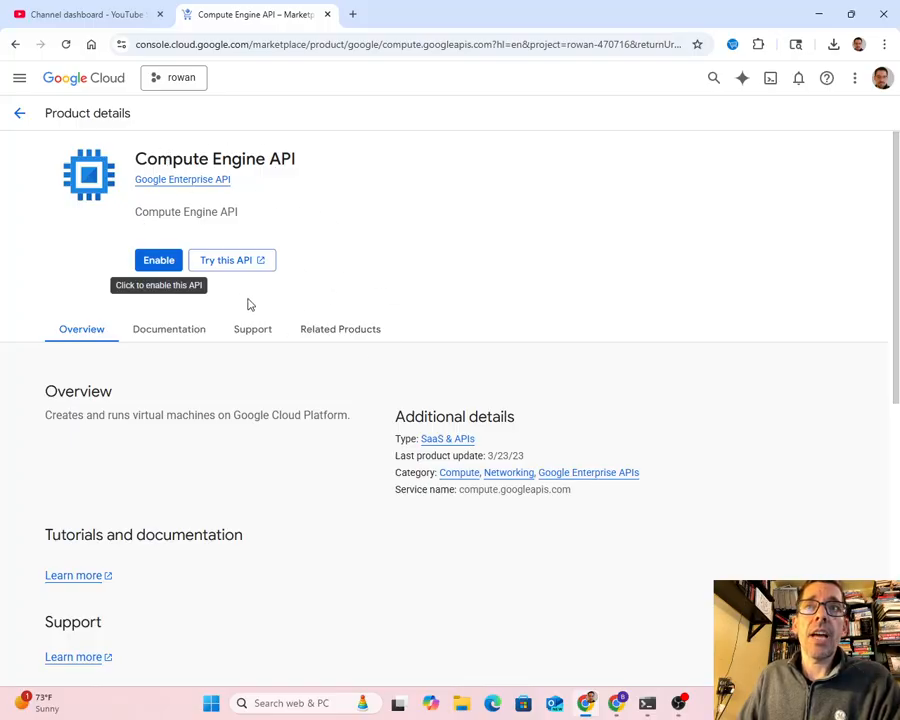
pyautogui.click(158, 262)
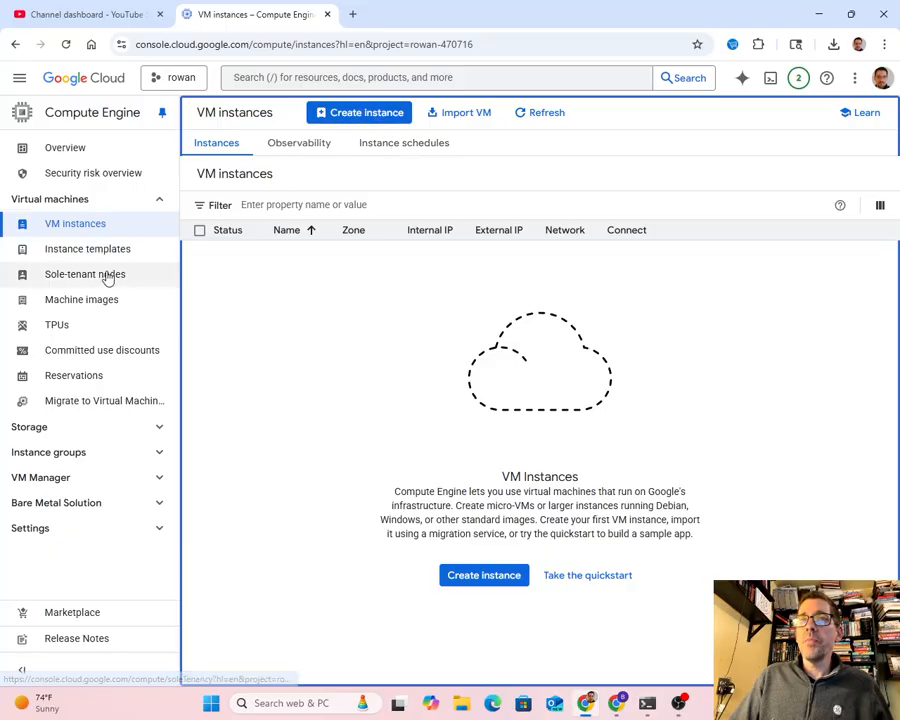
# - Start creating a VM instance and replace its default name with pa1
pyautogui.click(363, 114)
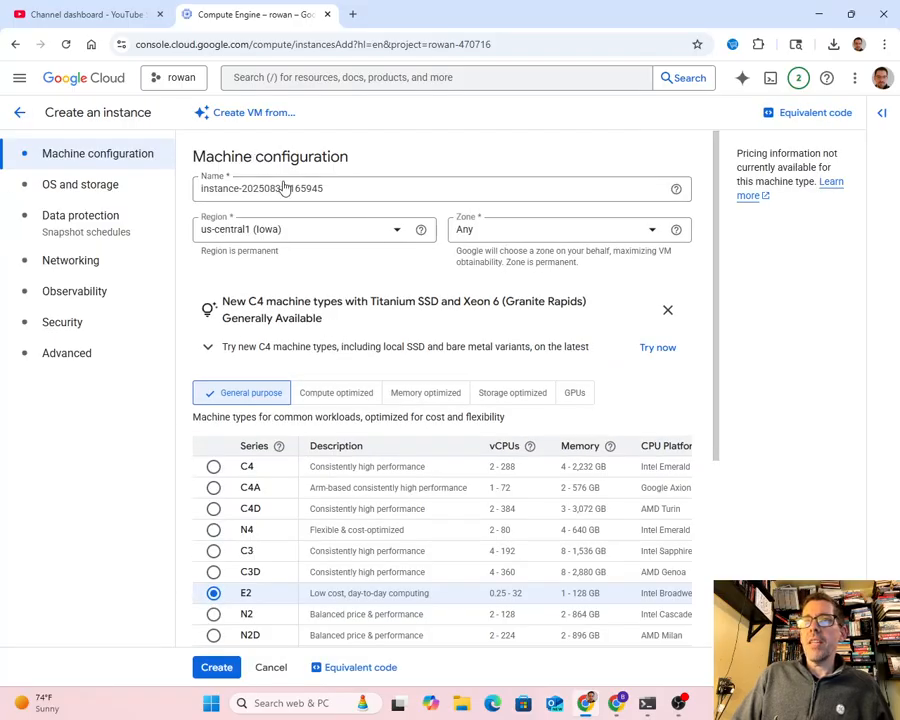
pyautogui.click(290, 188)
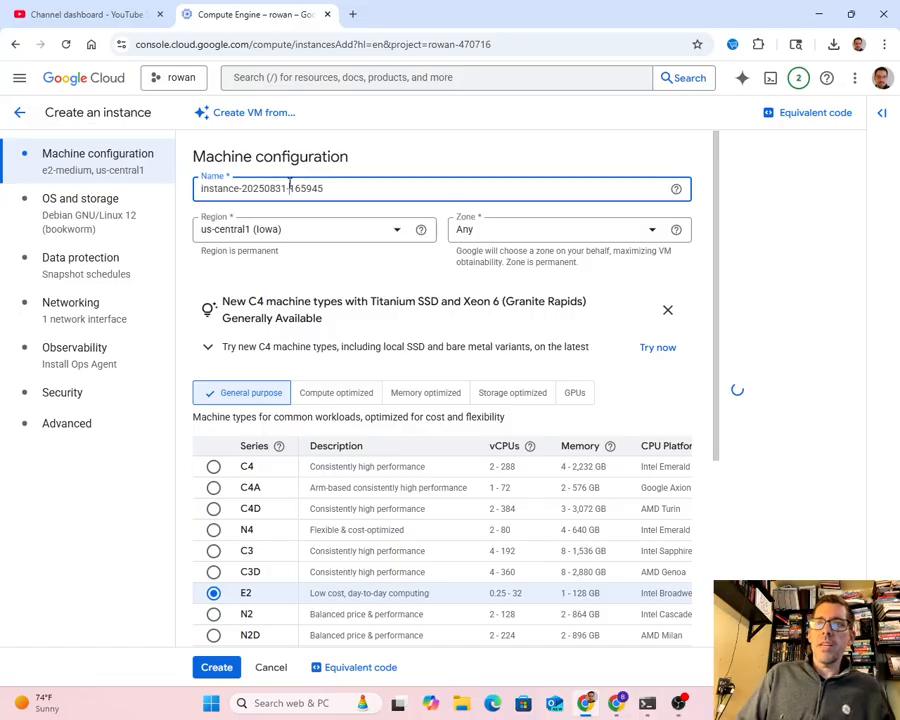
pyautogui.doubleClick(358, 188)
pyautogui.click(352, 187)
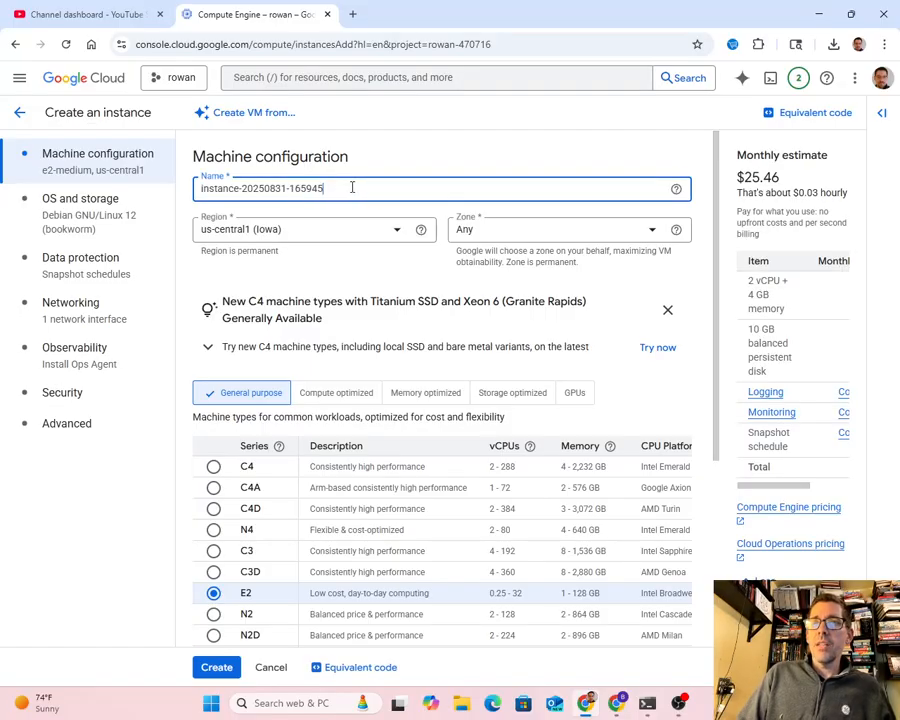
pyautogui.press('BackSpace')
pyautogui.press('BackSpace')
pyautogui.press('BackSpace')
pyautogui.press('BackSpace')
pyautogui.press('BackSpace')
pyautogui.press('BackSpace')
pyautogui.press('BackSpace')
pyautogui.press('BackSpace')
pyautogui.press('BackSpace')
pyautogui.press('BackSpace')
pyautogui.press('BackSpace')
pyautogui.press('BackSpace')
pyautogui.press('BackSpace')
pyautogui.press('BackSpace')
pyautogui.press('BackSpace')
pyautogui.press('BackSpace')
pyautogui.press('BackSpace')
pyautogui.press('BackSpace')
pyautogui.press('BackSpace')
pyautogui.press('BackSpace')
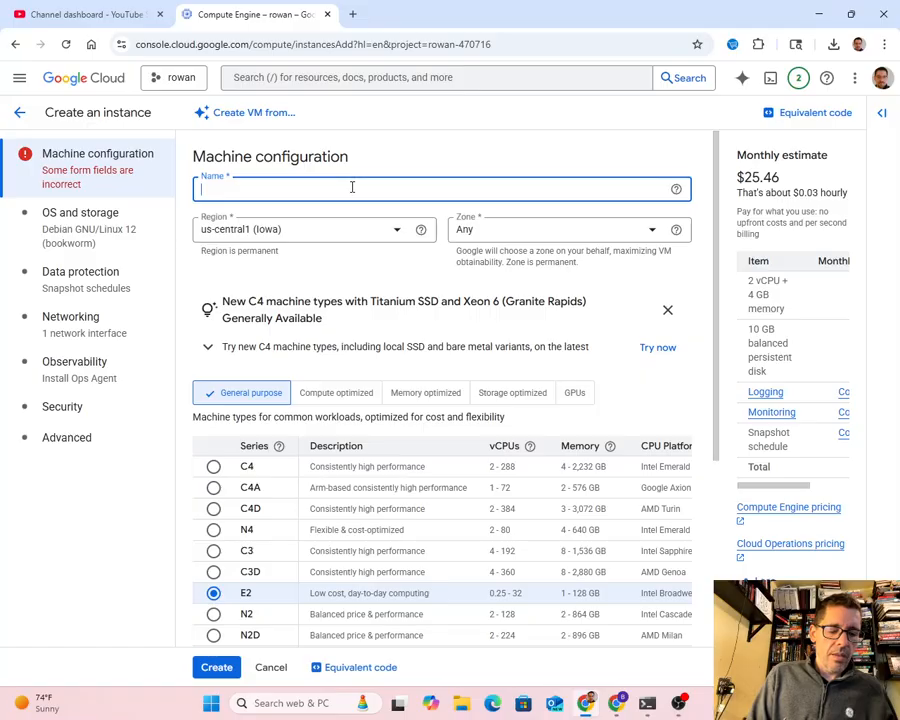
pyautogui.write('pa1')
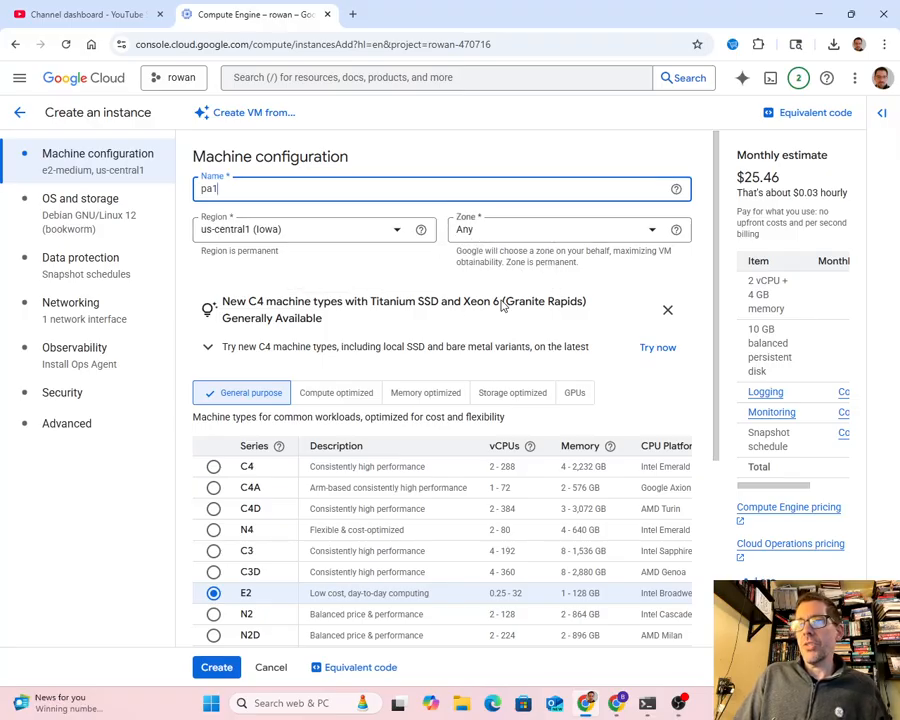
pyautogui.scroll(-3, 422, 347)
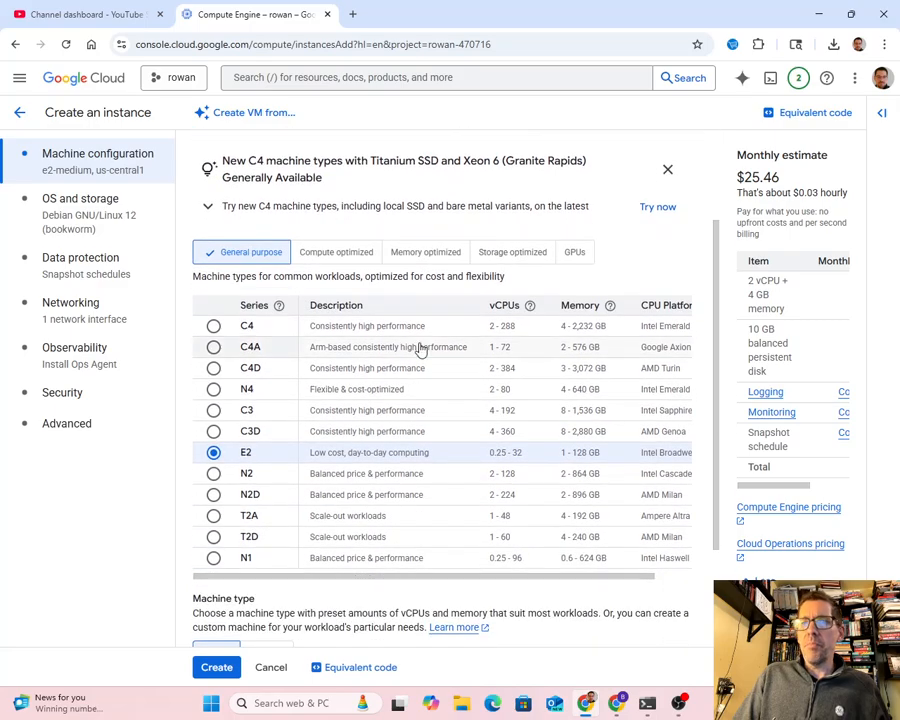
pyautogui.scroll(-2, 413, 381)
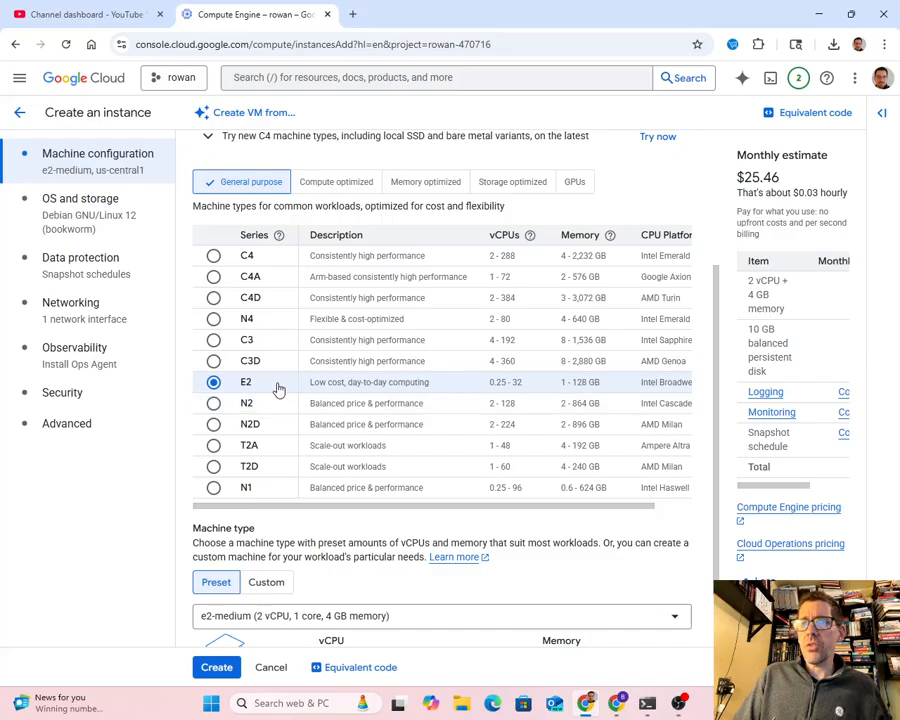
pyautogui.scroll(-2, 400, 466)
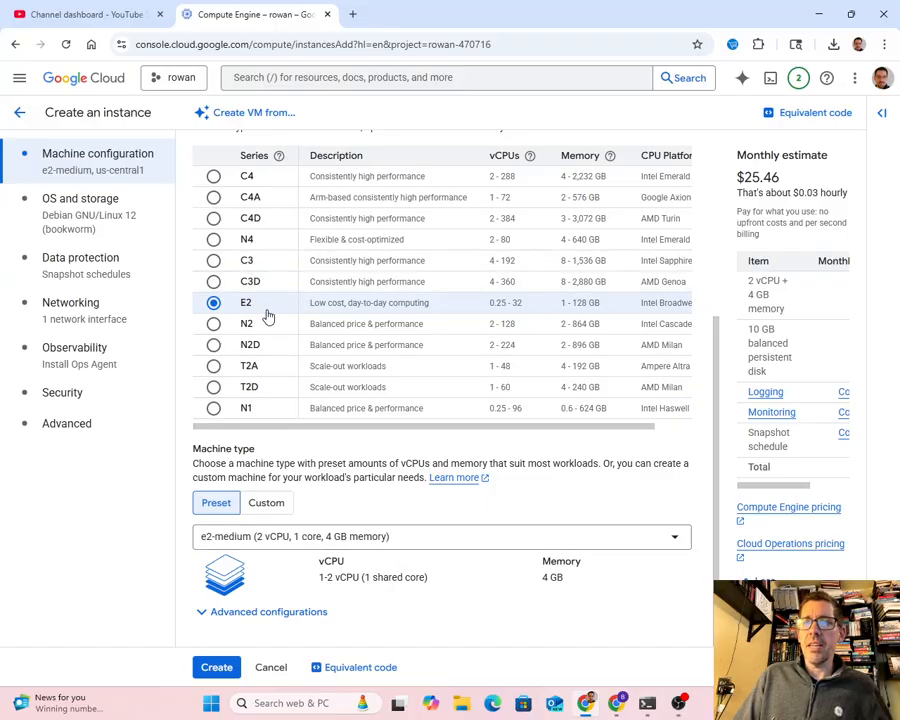
pyautogui.scroll(2, 262, 300)
pyautogui.scroll(-2, 255, 374)
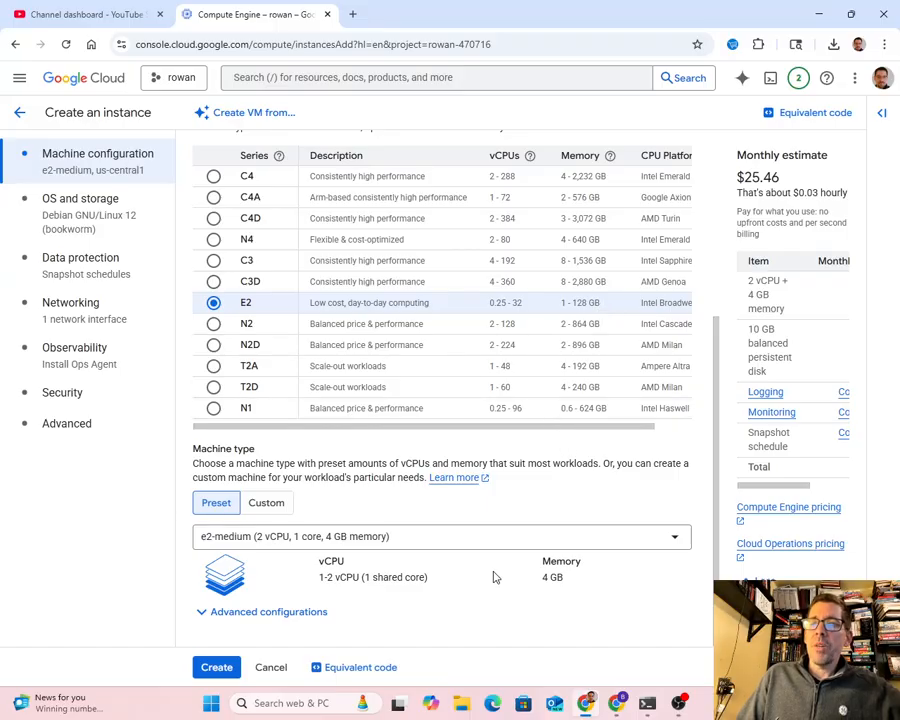
pyautogui.click(278, 507)
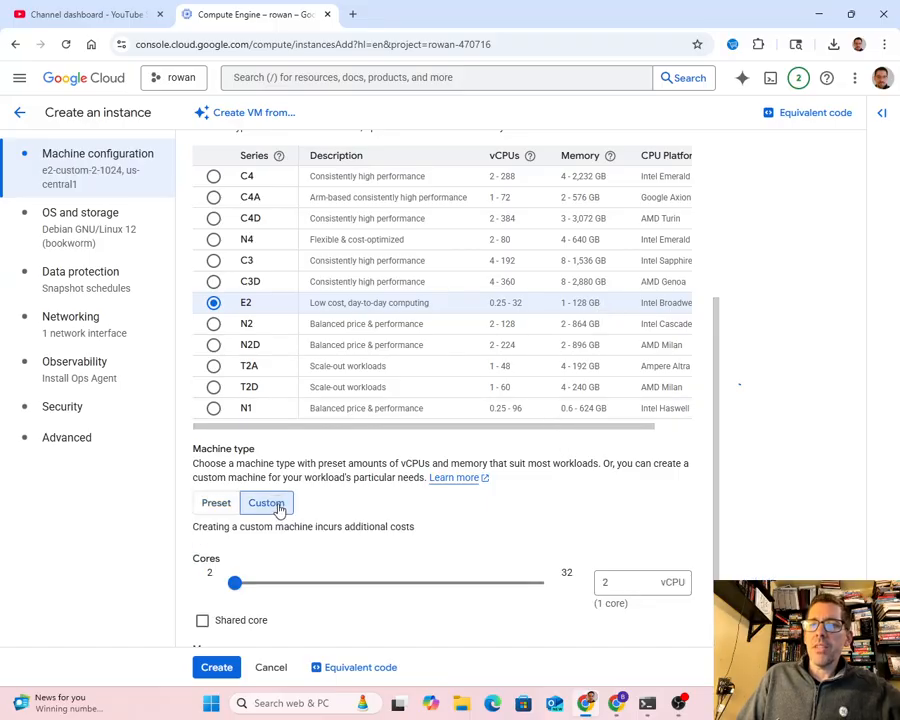
pyautogui.scroll(-1, 450, 530)
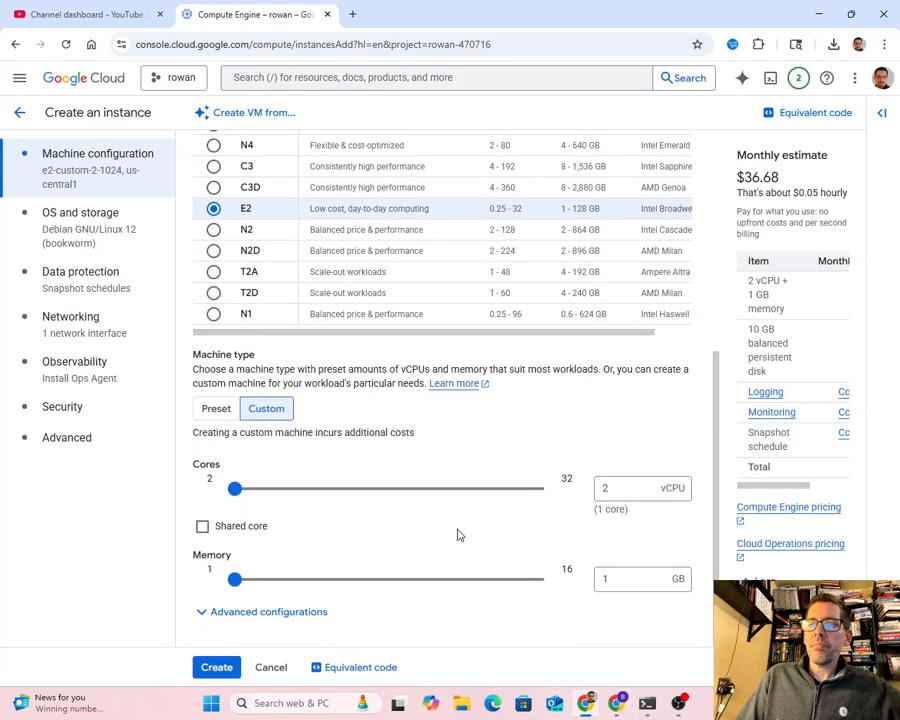
pyautogui.click(216, 409)
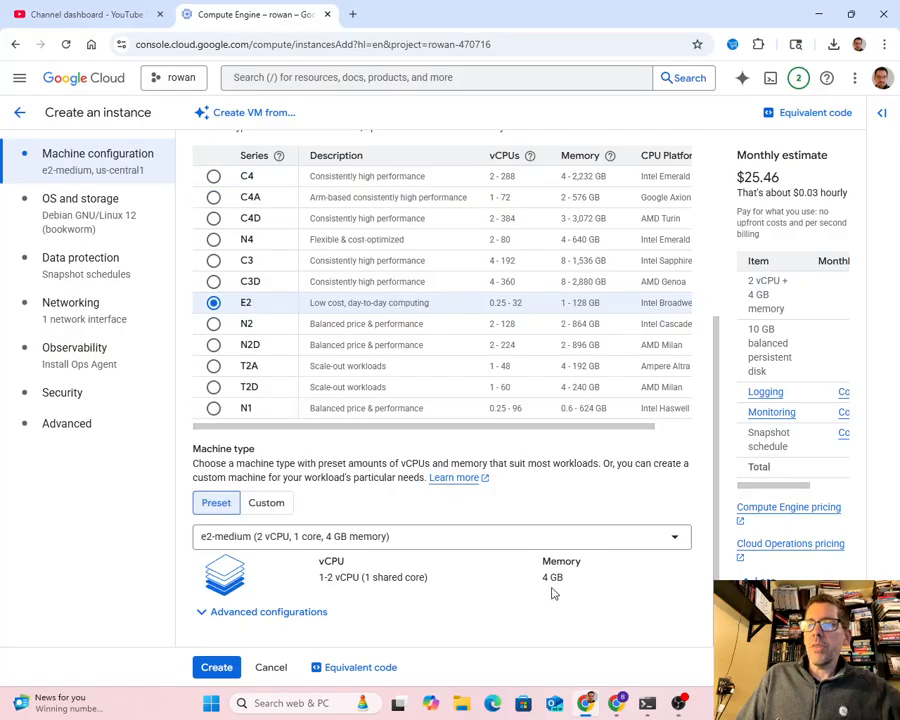
# - Set the E2 preset machine type to e2-micro with 1 shared core and 1 GB memory
pyautogui.click(424, 541)
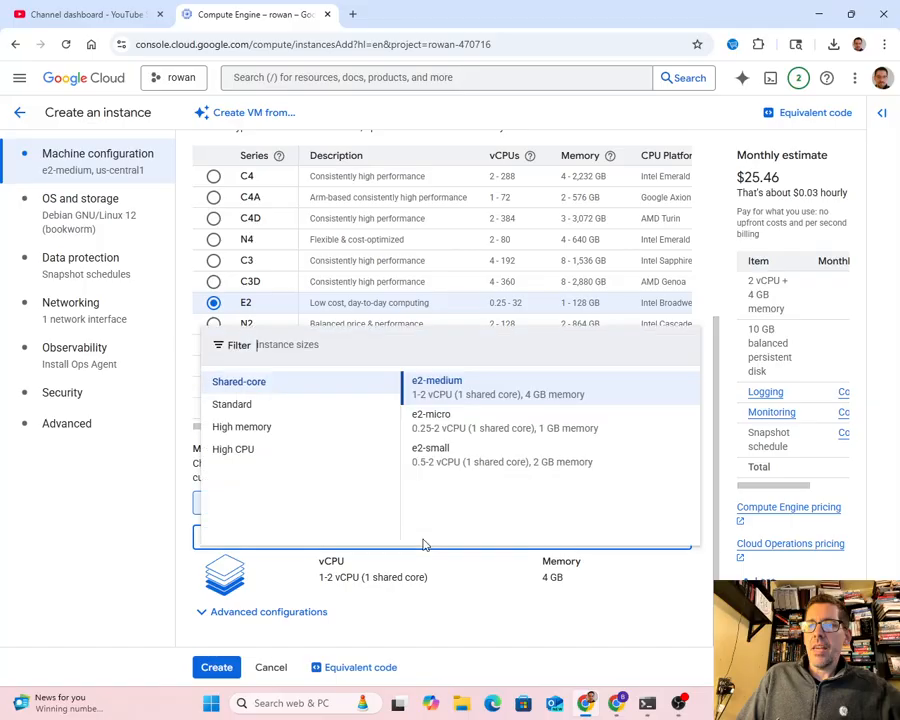
pyautogui.click(462, 426)
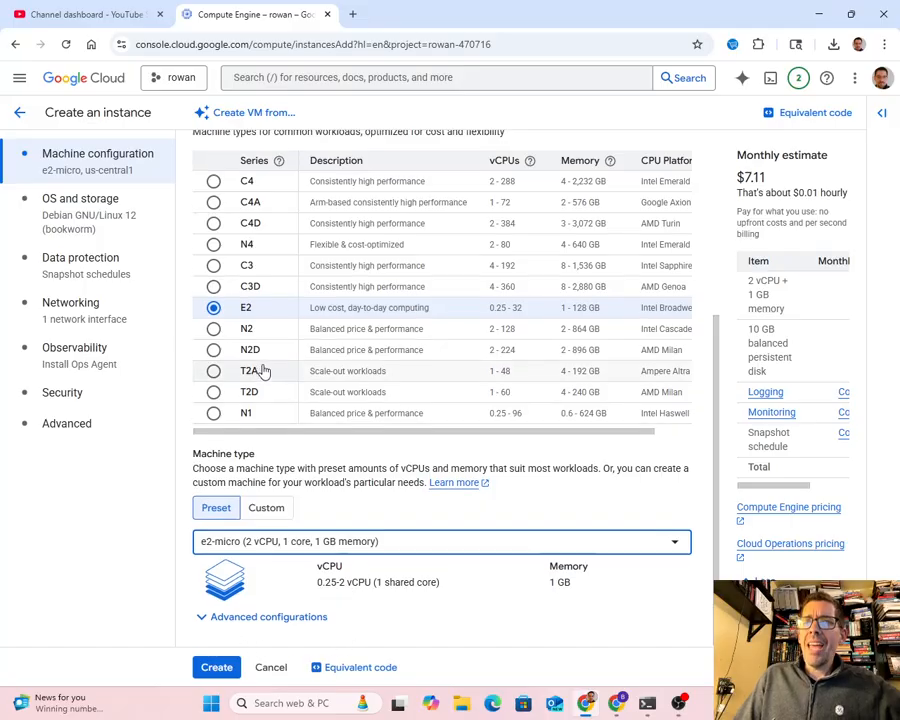
pyautogui.scroll(3, 261, 368)
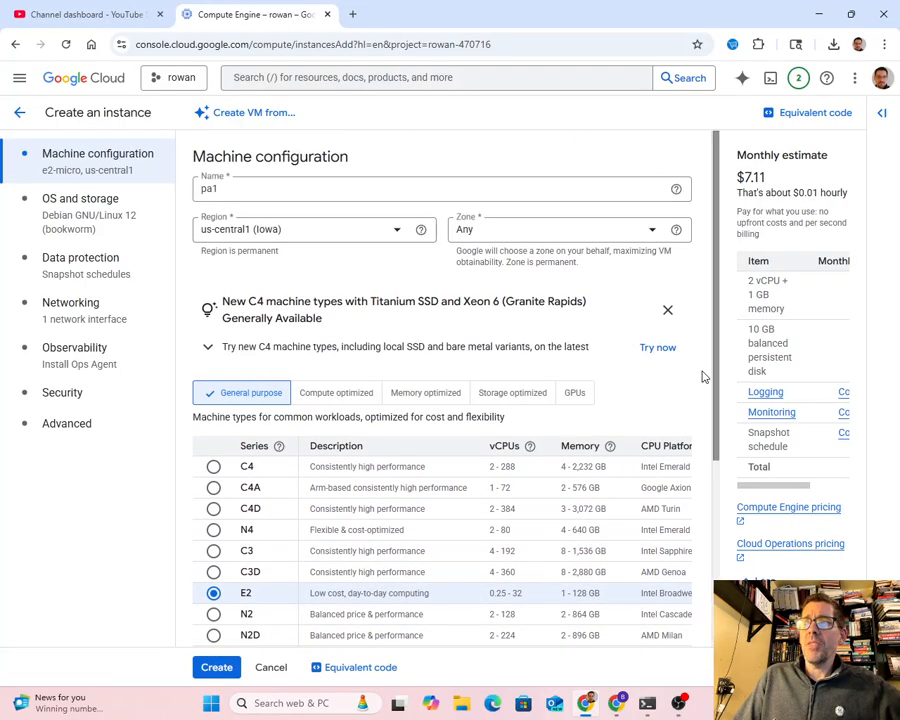
pyautogui.scroll(-3, 355, 515)
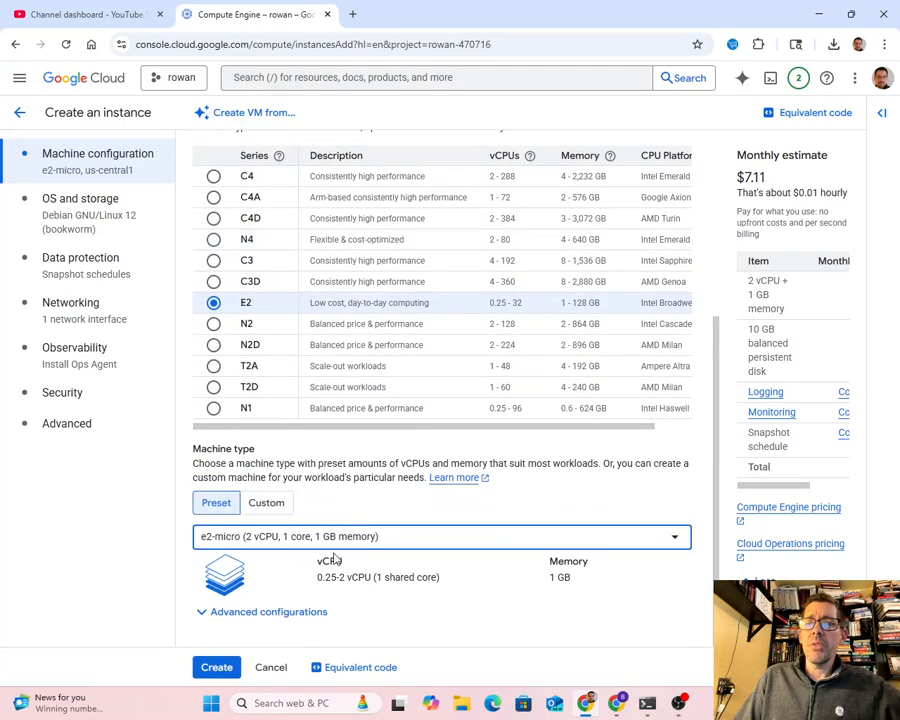
pyautogui.scroll(3, 509, 524)
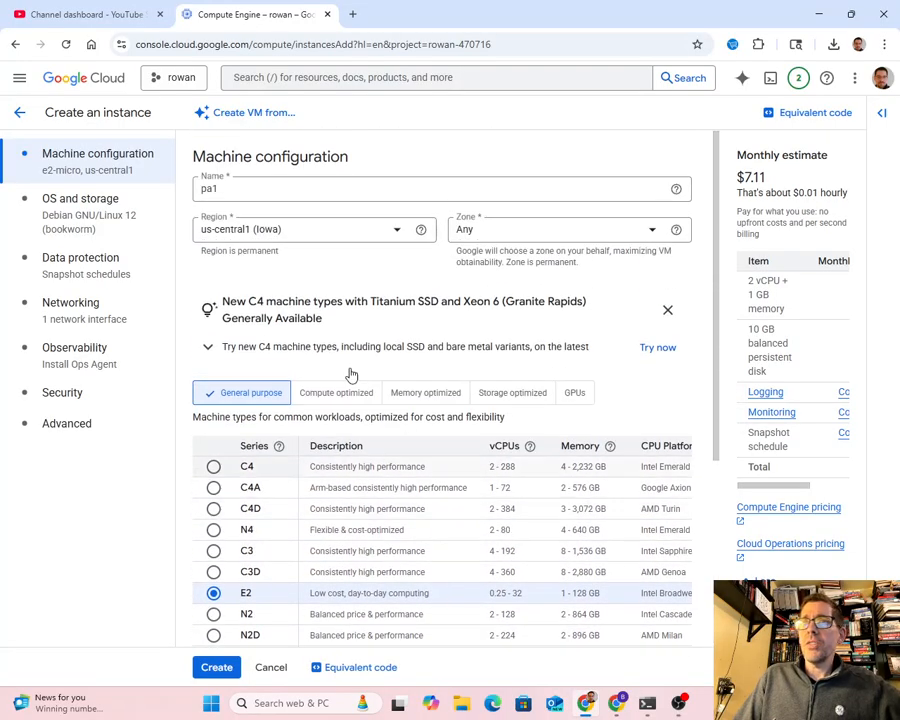
pyautogui.scroll(-3, 285, 400)
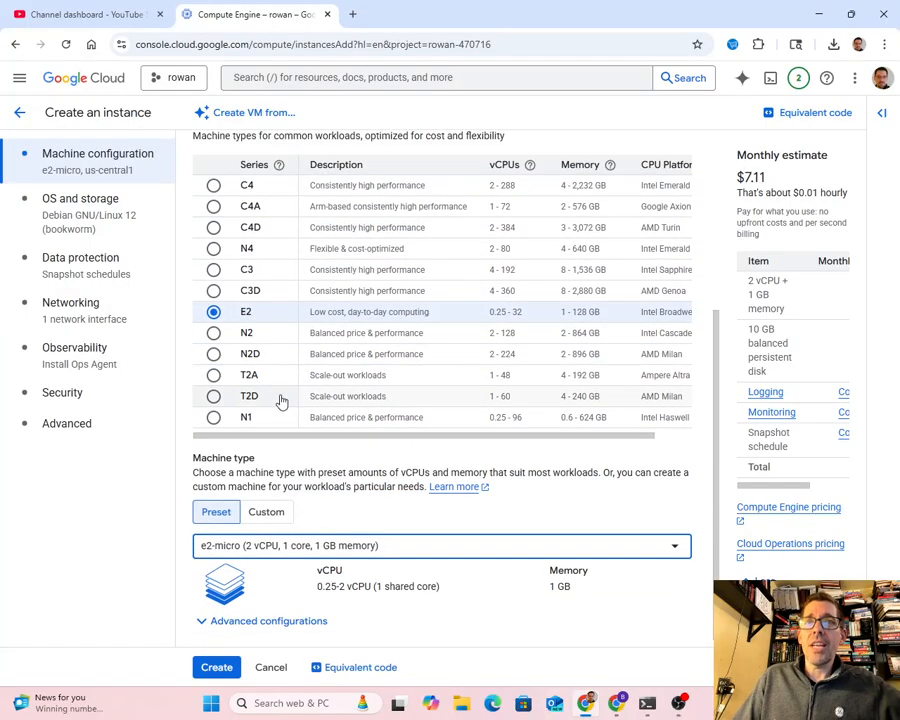
# - Confirm a 10 GB balanced persistent boot disk with Debian GNU/Linux 12 (bookworm) and create the pa1 instance
pyautogui.click(74, 200)
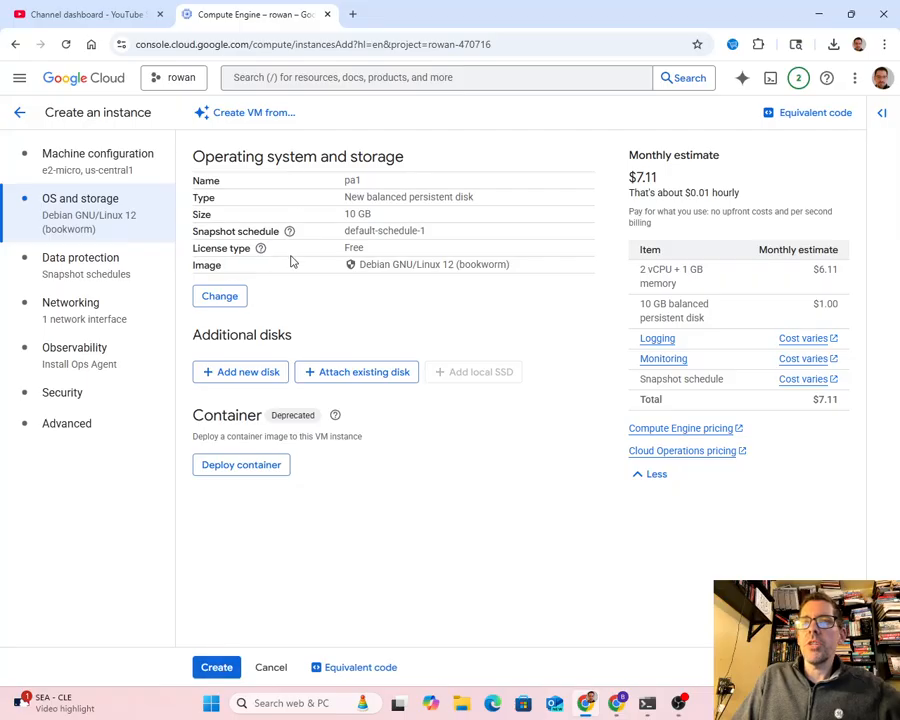
pyautogui.click(236, 297)
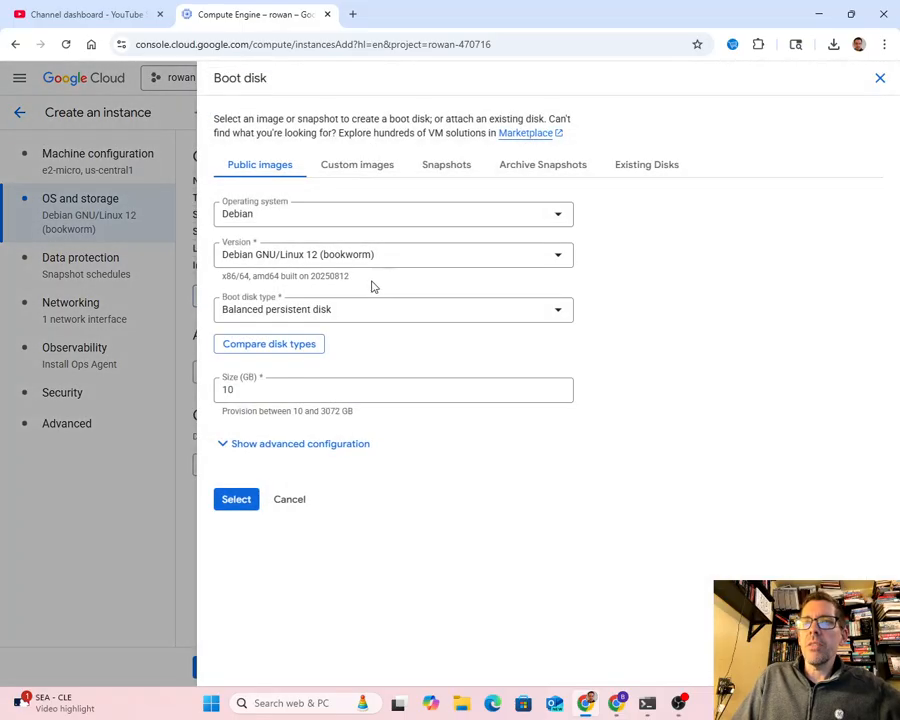
pyautogui.click(313, 317)
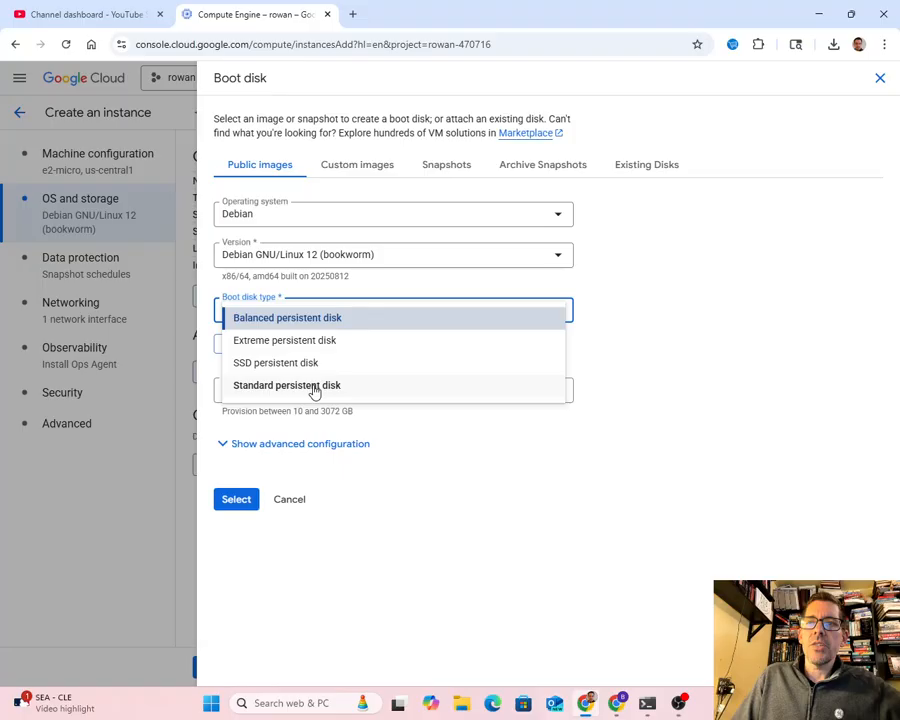
pyautogui.click(493, 502)
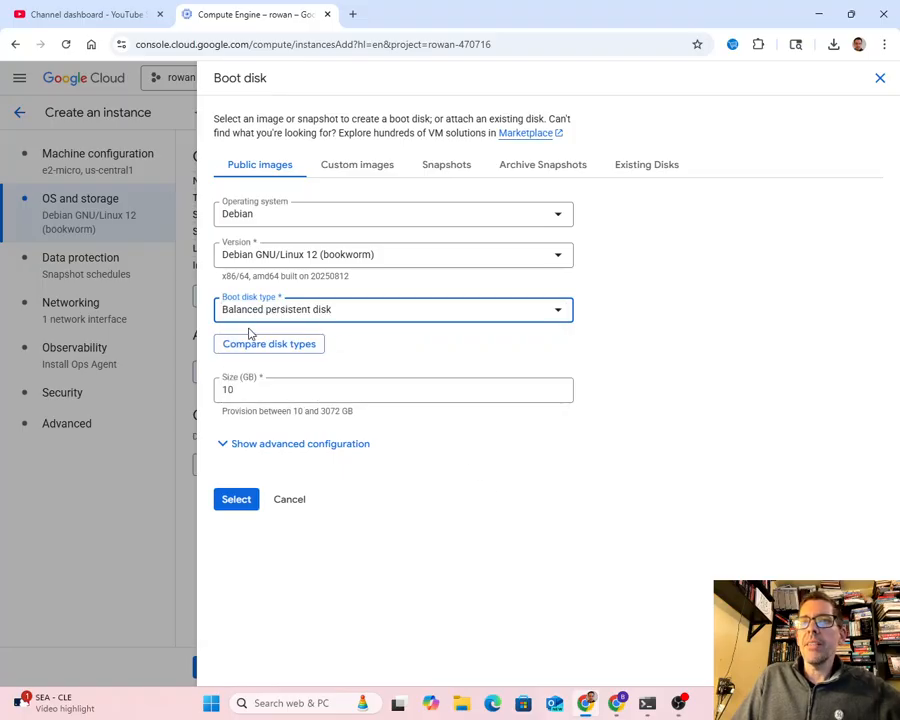
pyautogui.click(245, 505)
pyautogui.click(217, 667)
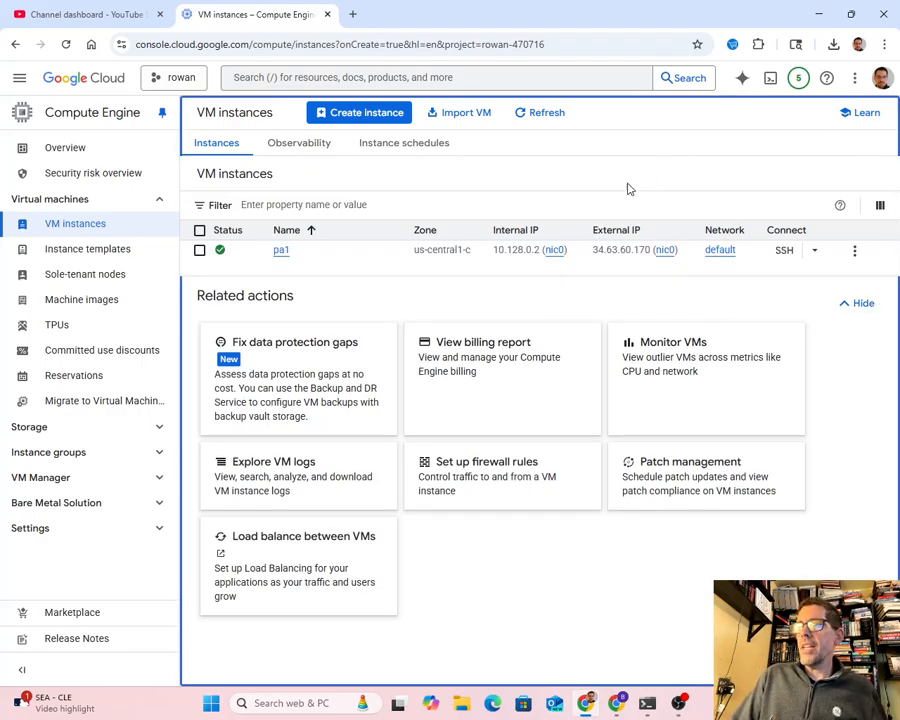
pyautogui.moveTo(625, 257)
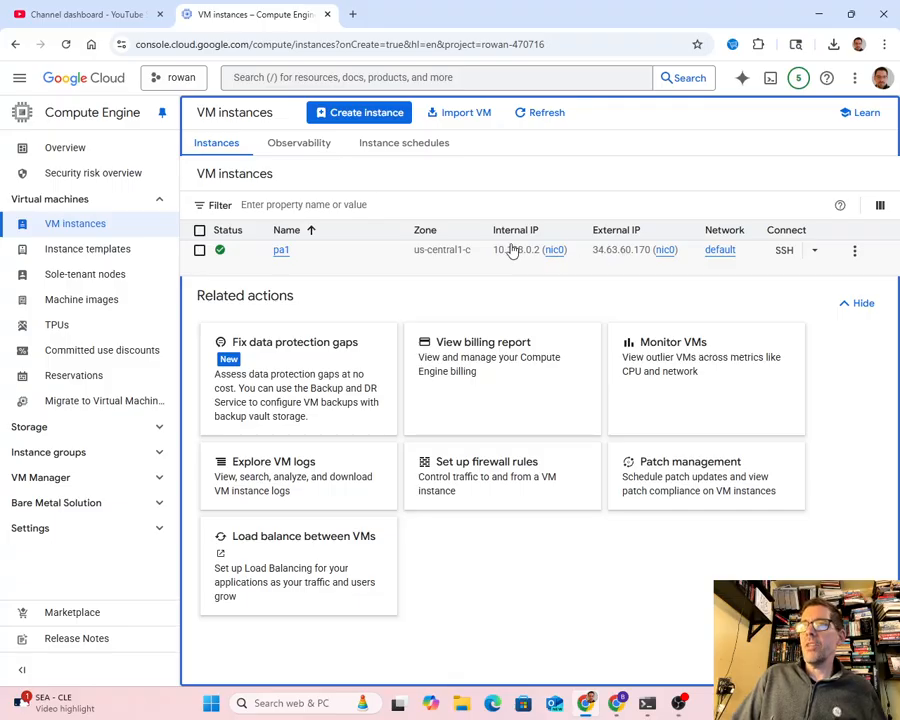
# - Open an SSH-in-browser session to the pa1 instance and authorize it to connect to VMs
pyautogui.click(784, 250)
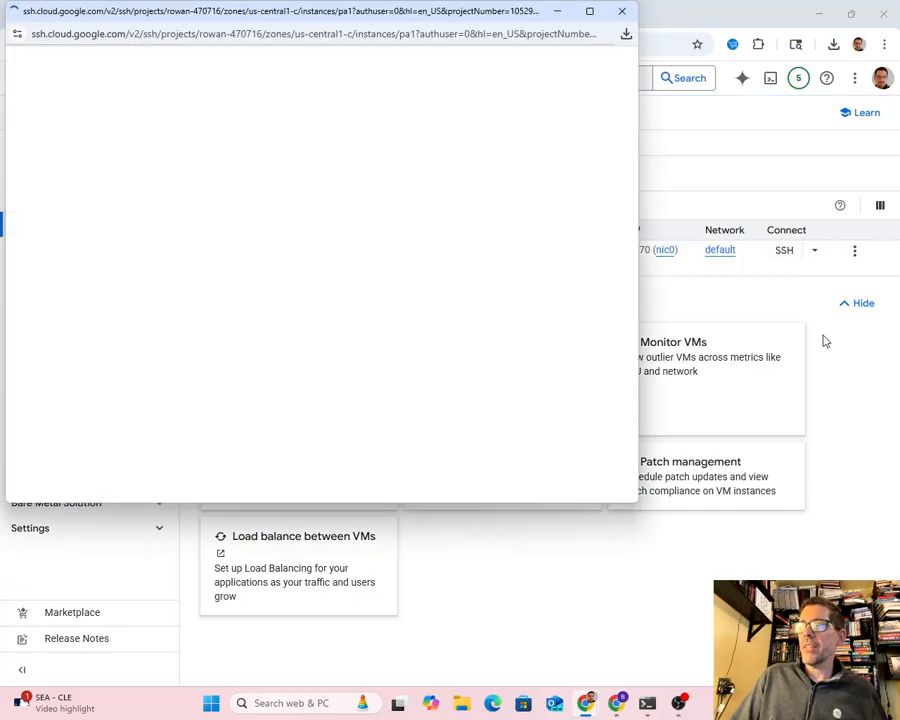
pyautogui.moveTo(247, 18); pyautogui.dragTo(356, 103)
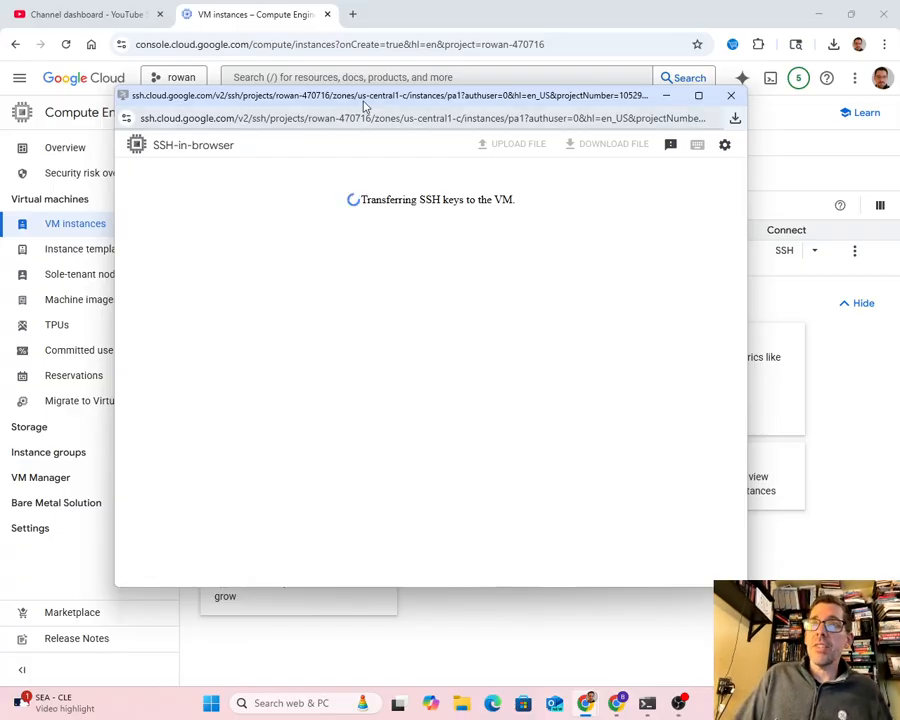
pyautogui.moveTo(364, 100); pyautogui.dragTo(329, 107)
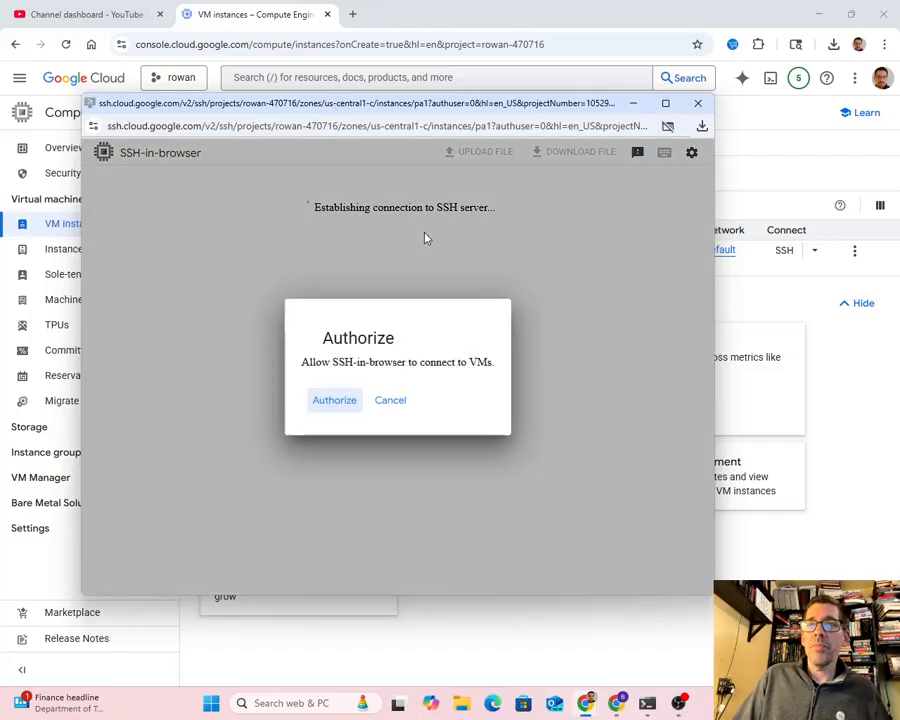
pyautogui.click(322, 404)
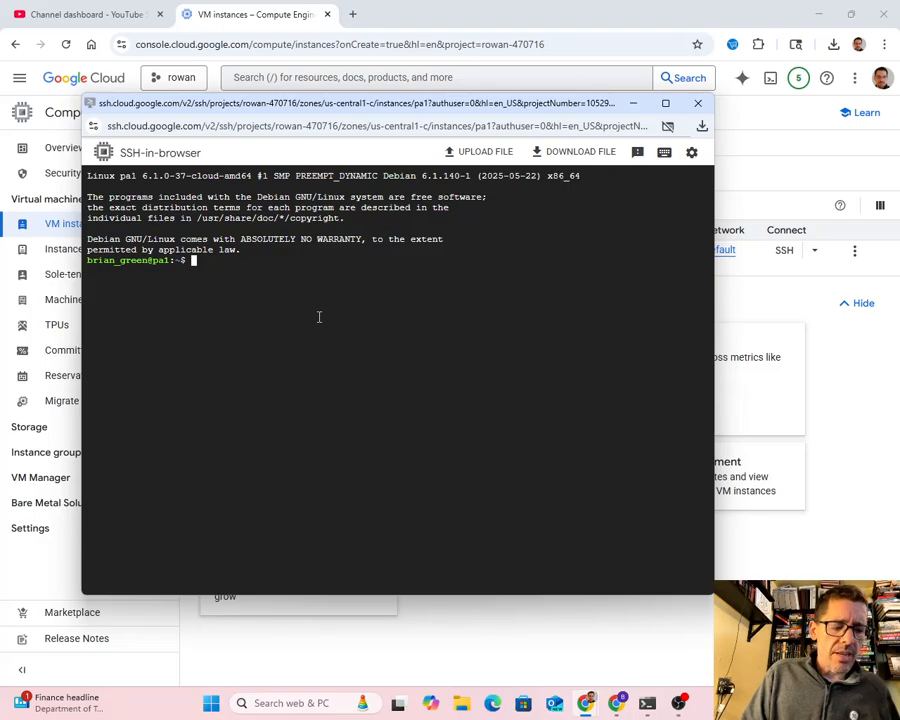
# - Create a new Linux user with sudo adduser, using the account owner's first name as username, and enter and repeat the account password
pyautogui.write('sudo')
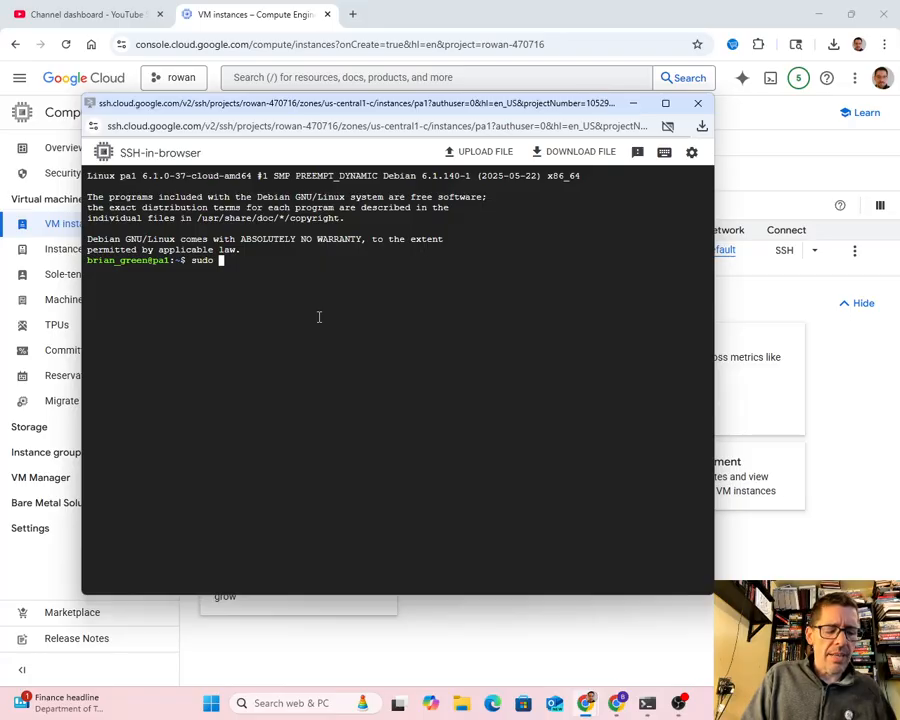
pyautogui.write('brian')
pyautogui.press('BackSpace')
pyautogui.press('BackSpace')
pyautogui.press('BackSpace')
pyautogui.press('BackSpace')
pyautogui.press('BackSpace')
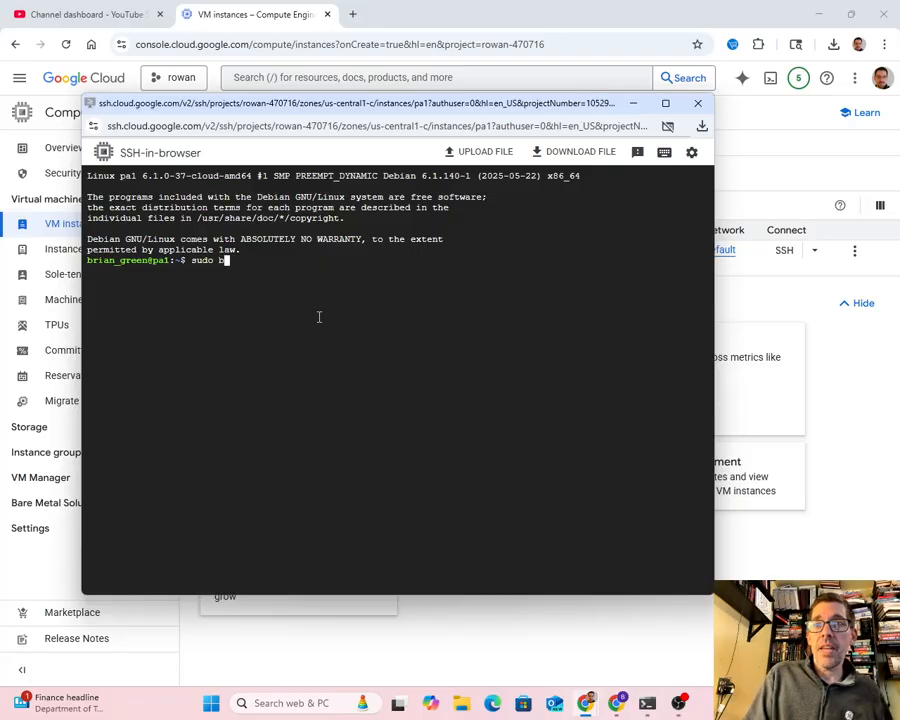
pyautogui.write('adduser ')
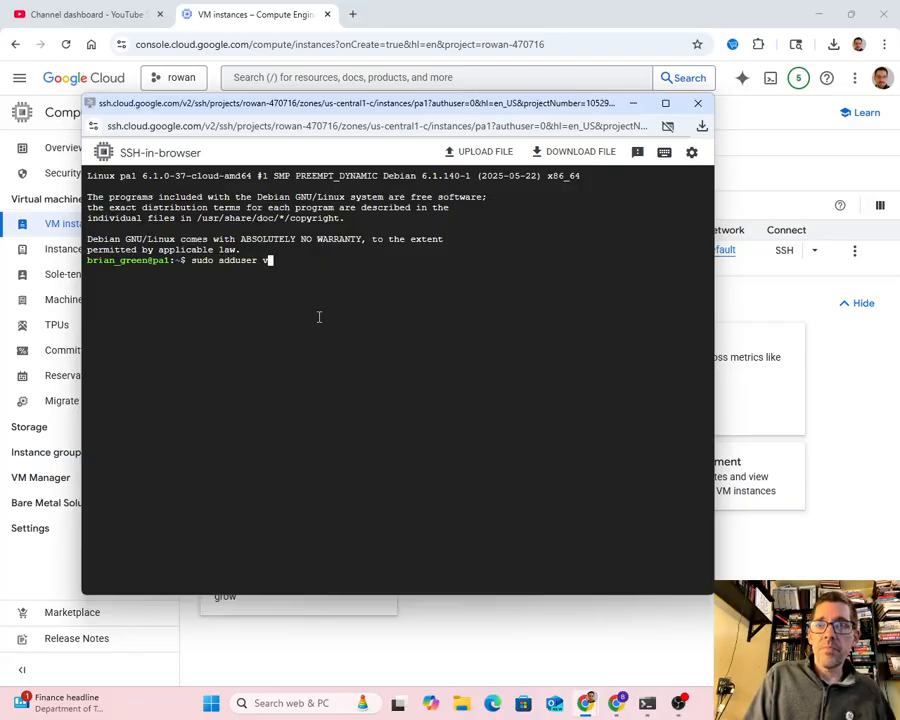
pyautogui.write('brian')
pyautogui.press('Return')
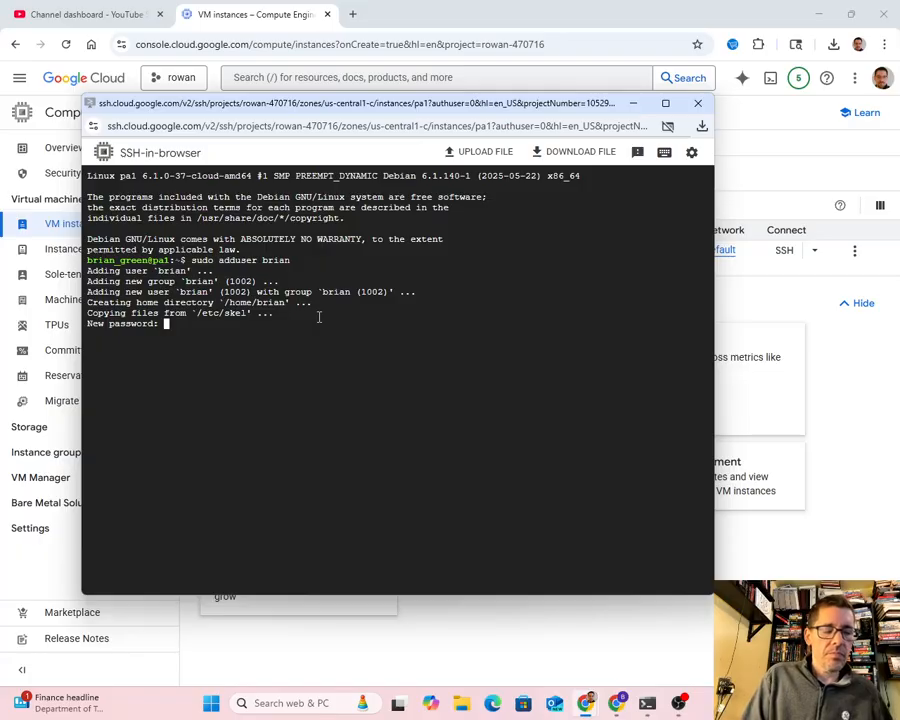
pyautogui.press('Return')
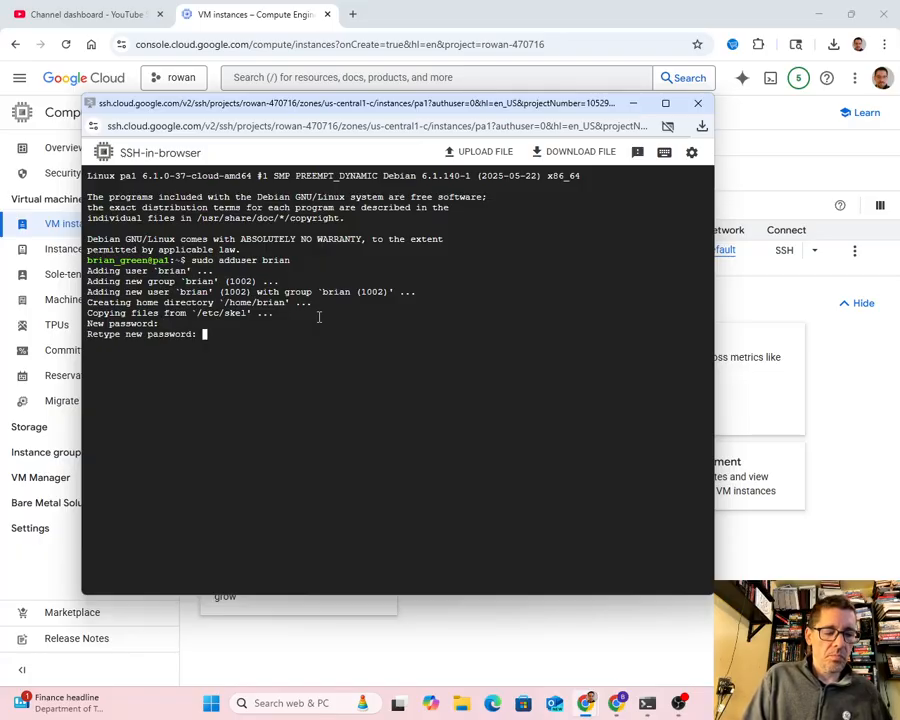
pyautogui.press('Return')
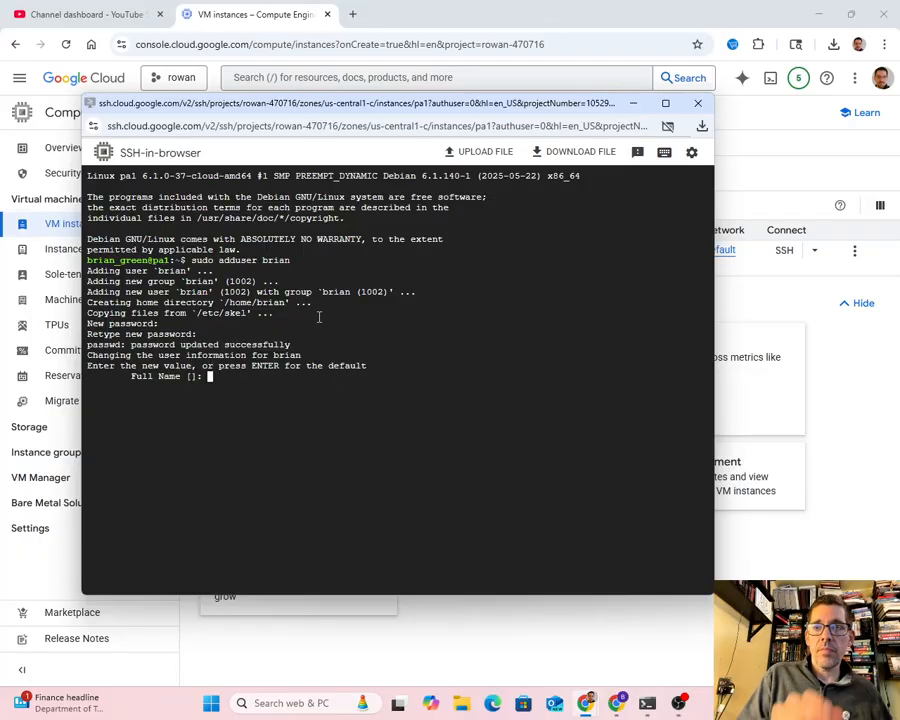
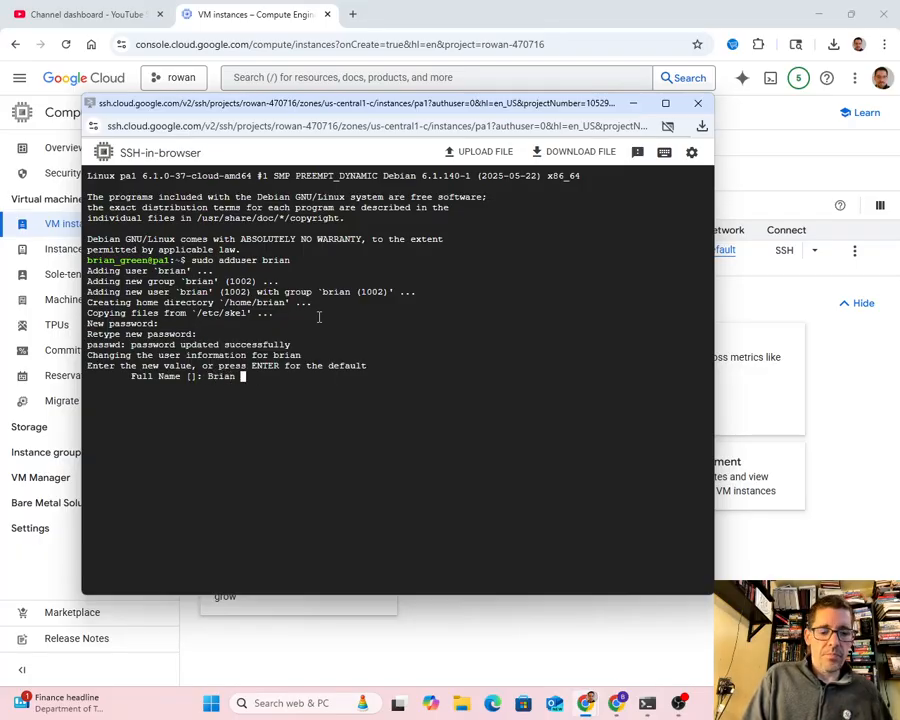
# - Enter the new user's full name, leave the room, phone and other fields blank, and confirm the information with Y
pyautogui.press('Return')
pyautogui.press('Return')
pyautogui.press('Return')
pyautogui.press('Return')
pyautogui.press('Return')
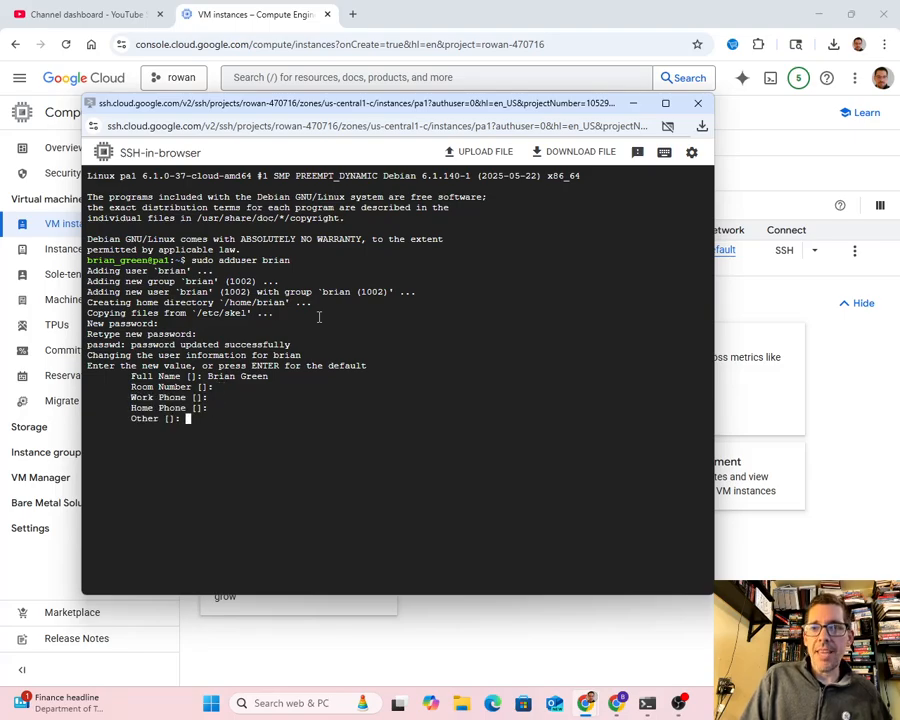
pyautogui.write('Y')
pyautogui.press('Return')
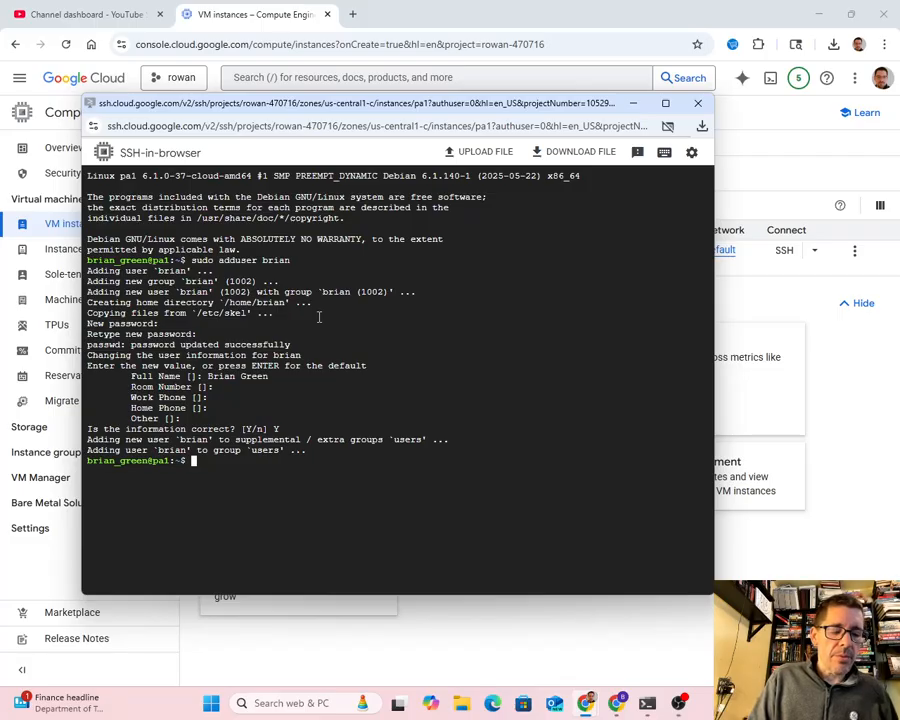
# - Open /etc/ssh/sshd_config for editing in vi with sudo
pyautogui.write('sudo vi ')
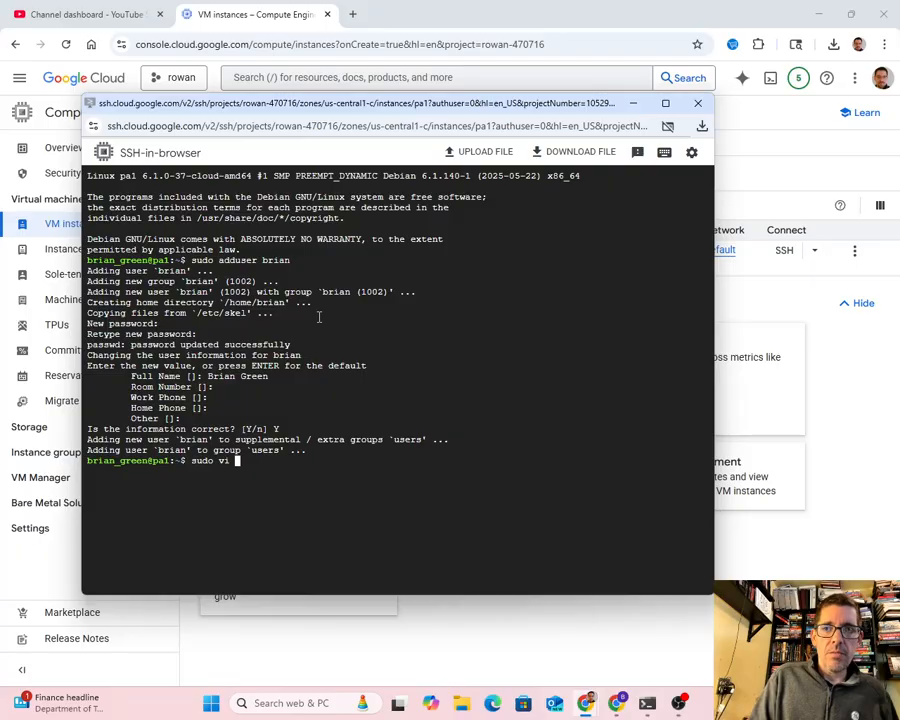
pyautogui.write('/etc')
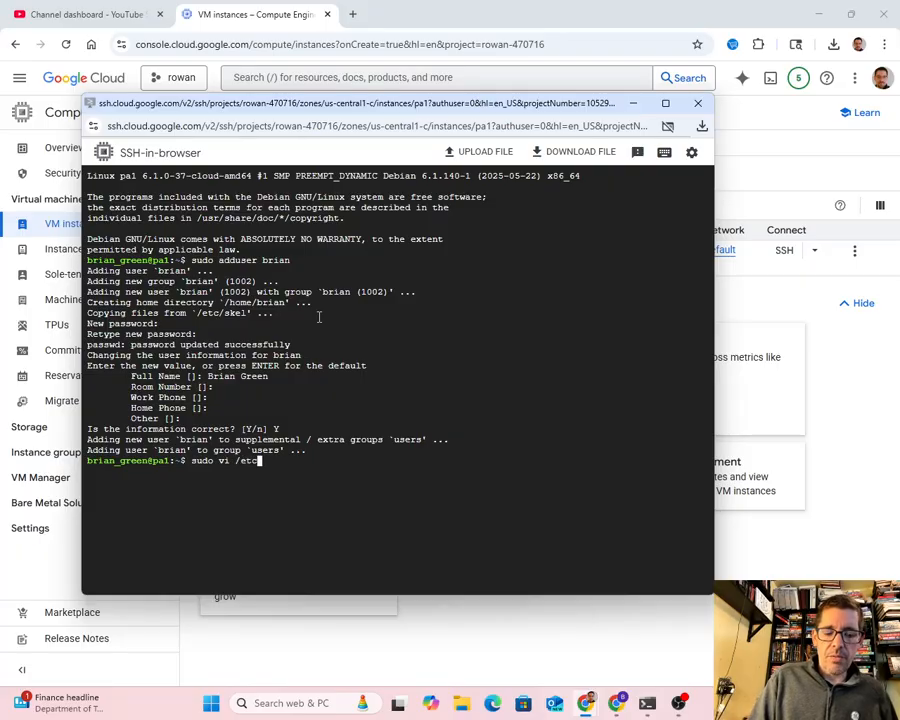
pyautogui.write('/ssh/')
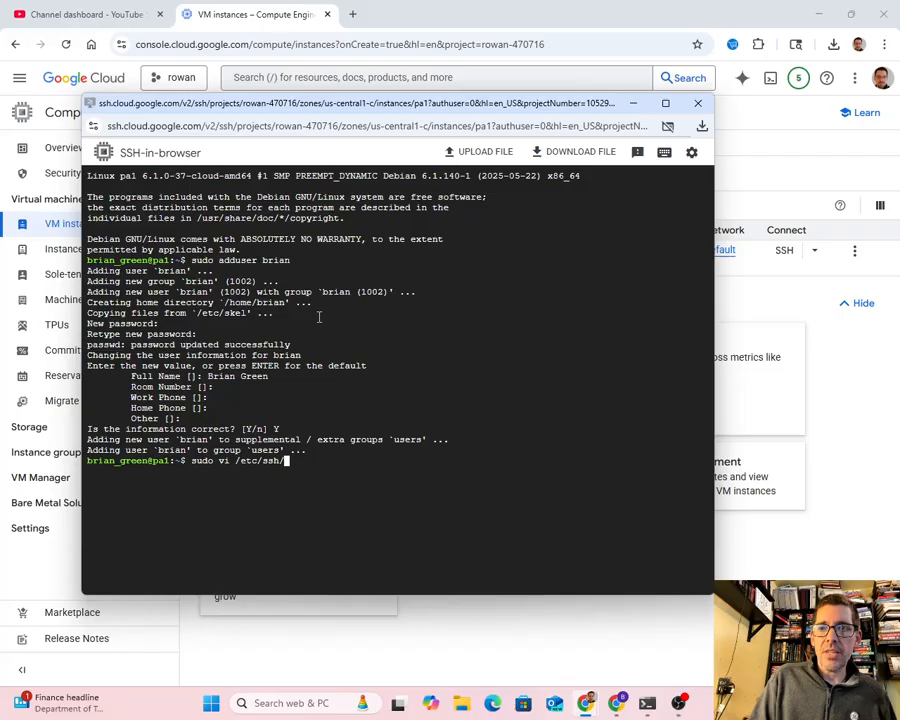
pyautogui.write('ssh')
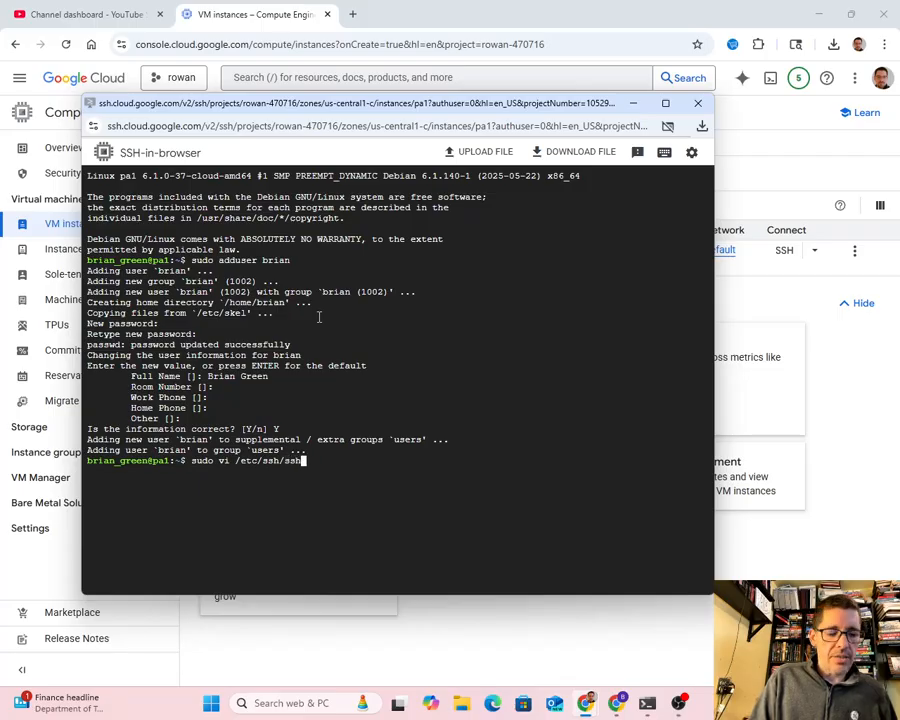
pyautogui.write('d_config')
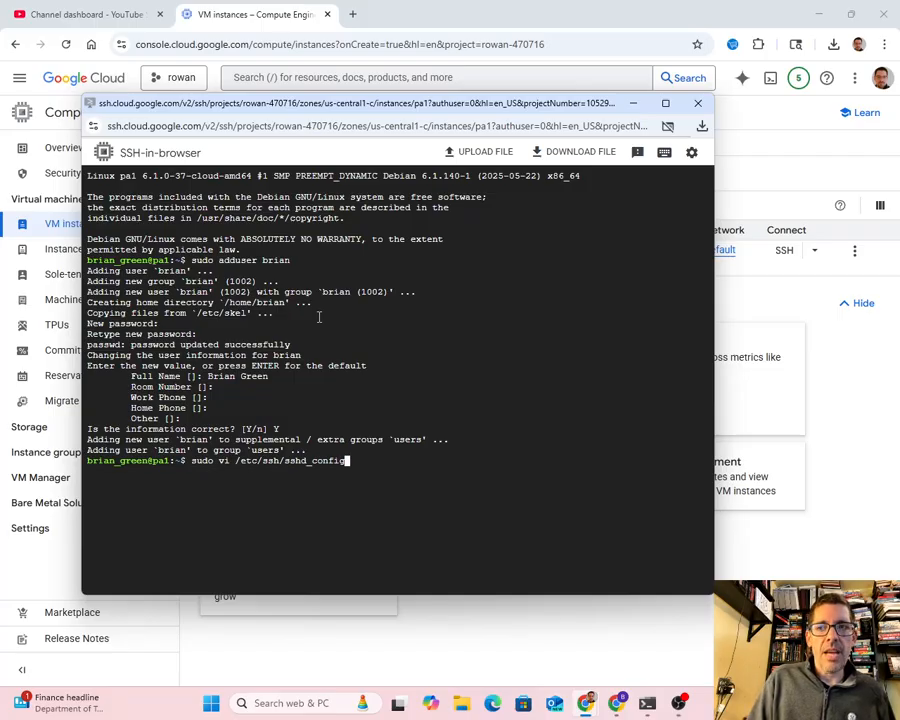
pyautogui.press('Return')
# - Set PasswordAuthentication to yes in sshd_config and return vi to command mode
pyautogui.press('Down')
pyautogui.press('Down')
pyautogui.press('Down')
pyautogui.press('Down')
pyautogui.press('Down')
pyautogui.press('Down')
pyautogui.press('Down')
pyautogui.press('Down')
pyautogui.press('Down')
pyautogui.press('Down')
pyautogui.press('Down')
pyautogui.press('Down')
pyautogui.press('Down')
pyautogui.press('Down')
pyautogui.press('Down')
pyautogui.press('Down')
pyautogui.press('Down')
pyautogui.press('Down')
pyautogui.press('Down')
pyautogui.press('Down')
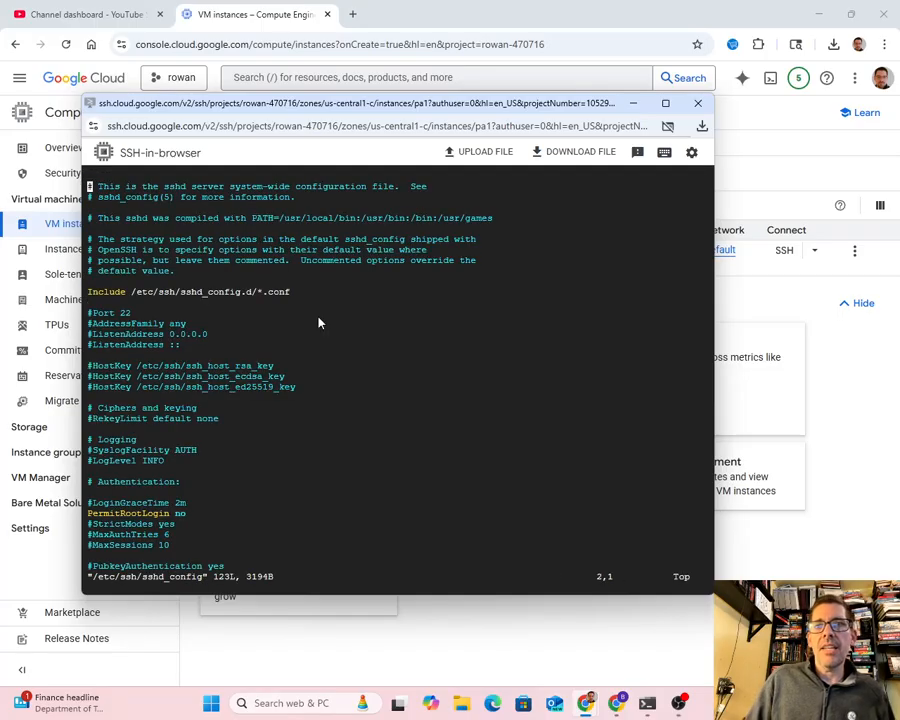
pyautogui.press('Down')
pyautogui.press('Down')
pyautogui.press('Down')
pyautogui.press('Down')
pyautogui.press('Down')
pyautogui.press('Down')
pyautogui.press('Down')
pyautogui.press('Down')
pyautogui.press('Down')
pyautogui.press('Down')
pyautogui.press('Down')
pyautogui.press('Down')
pyautogui.press('Down')
pyautogui.press('Down')
pyautogui.press('Down')
pyautogui.press('Down')
pyautogui.press('Down')
pyautogui.press('Down')
pyautogui.press('Down')
pyautogui.press('Down')
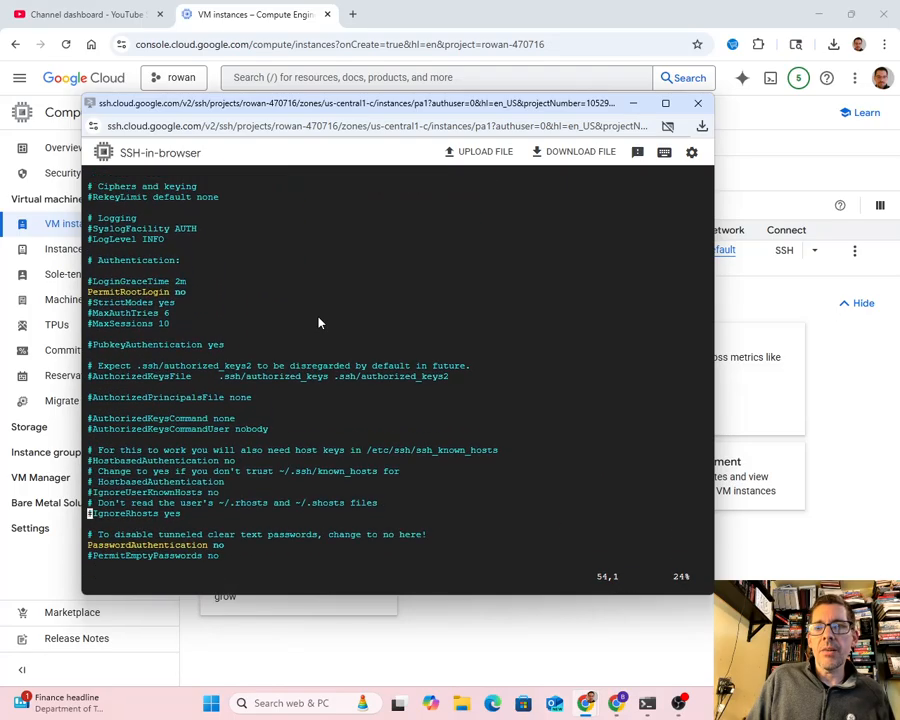
pyautogui.press('Up')
pyautogui.press('Up')
pyautogui.press('Up')
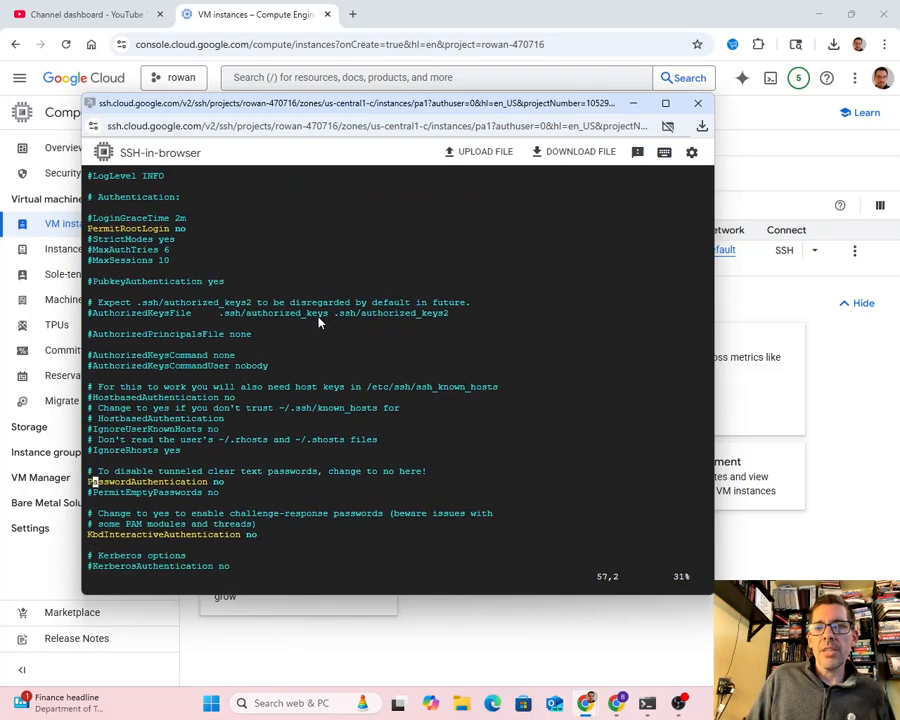
pyautogui.press('Right')
pyautogui.press('Right')
pyautogui.press('Right')
pyautogui.press('Right')
pyautogui.press('Right')
pyautogui.press('Right')
pyautogui.press('Right')
pyautogui.press('Right')
pyautogui.press('Right')
pyautogui.press('Right')
pyautogui.press('Right')
pyautogui.press('Right')
pyautogui.press('Right')
pyautogui.press('Right')
pyautogui.press('Right')
pyautogui.press('Right')
pyautogui.press('Right')
pyautogui.press('Right')
pyautogui.press('Right')
pyautogui.press('Right')
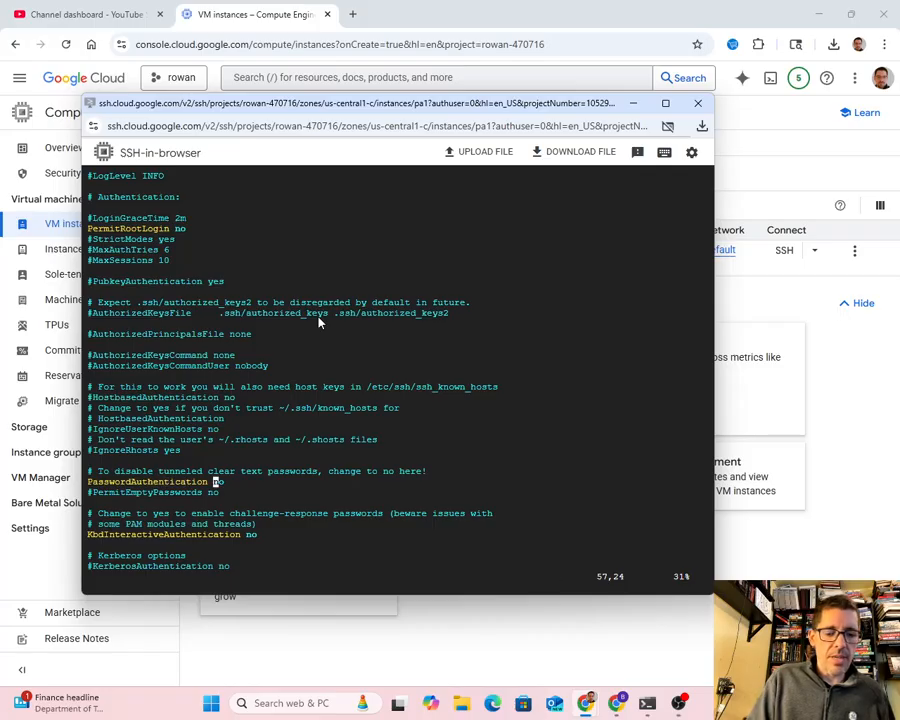
pyautogui.press('i')
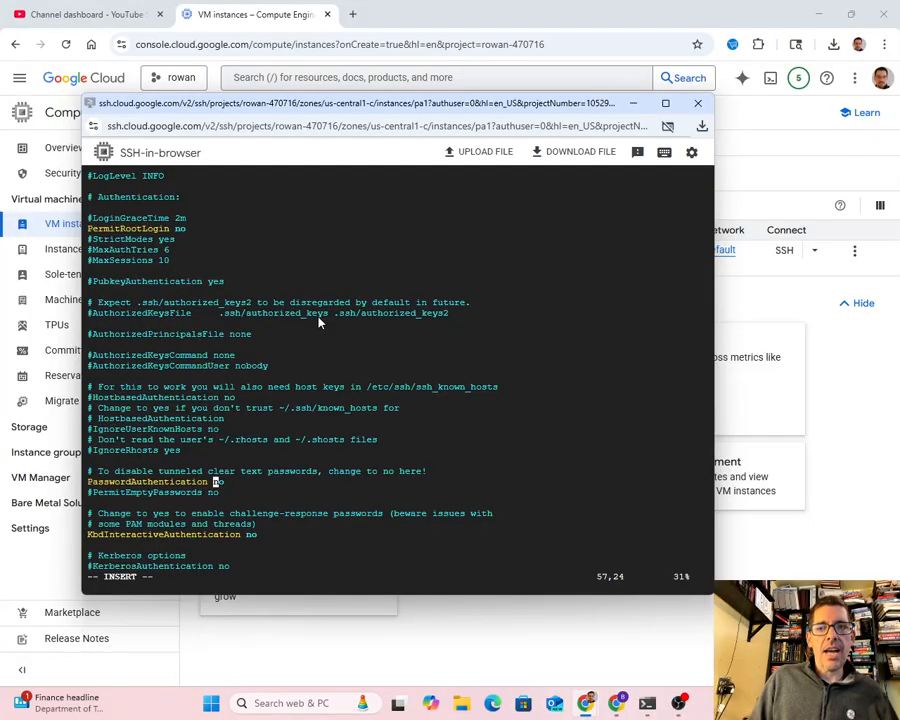
pyautogui.press('Right')
pyautogui.press('Right')
pyautogui.press('BackSpace')
pyautogui.press('BackSpace')
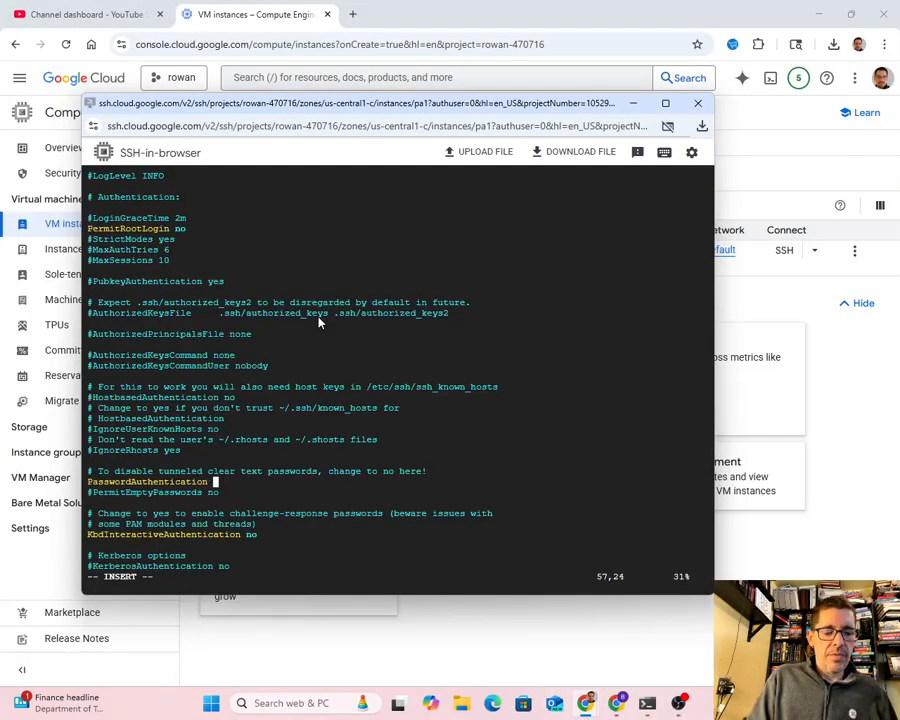
pyautogui.write('yes')
pyautogui.press('Escape')
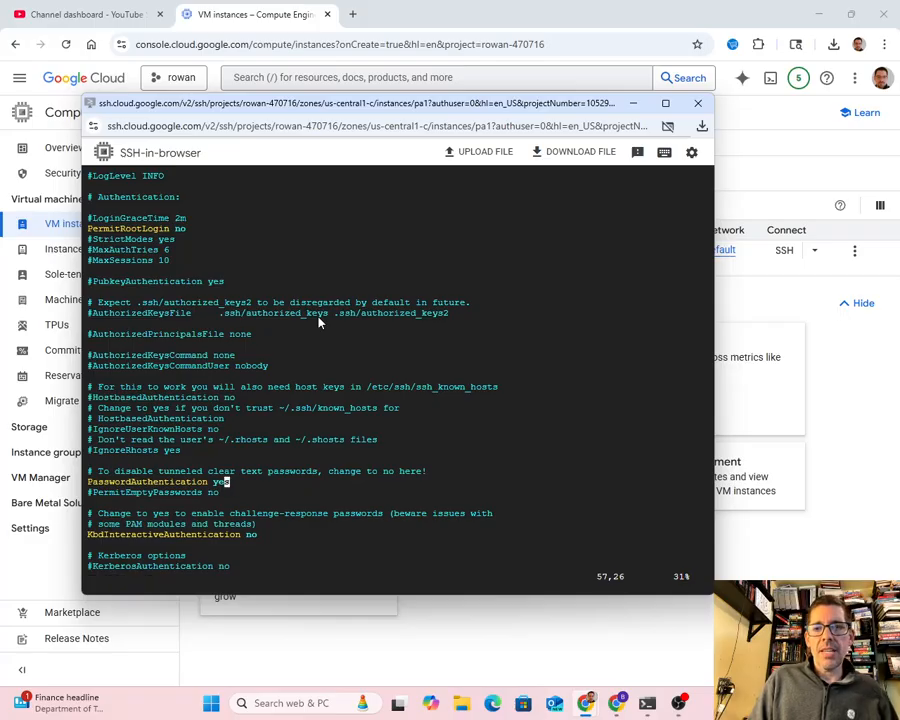
# - Save the sshd_config changes and quit vi with :wq!
pyautogui.write(':')
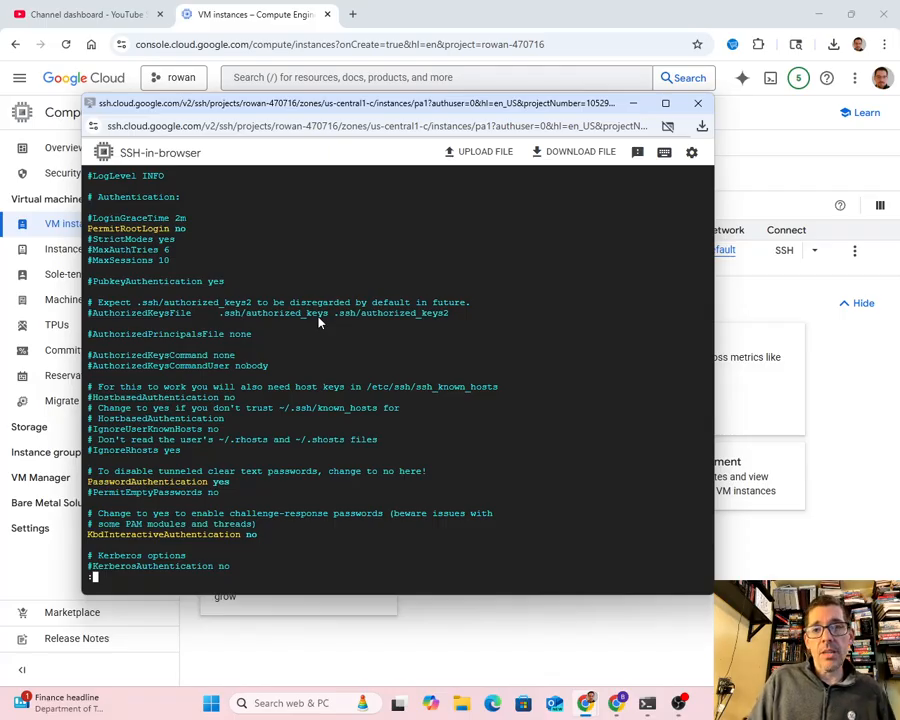
pyautogui.write('w')
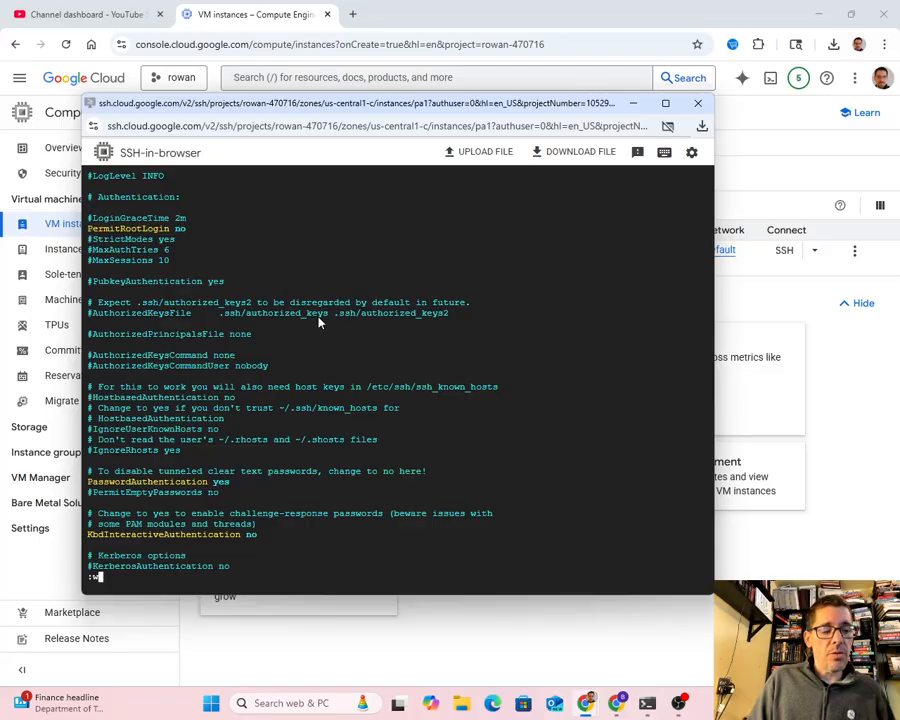
pyautogui.write('q!')
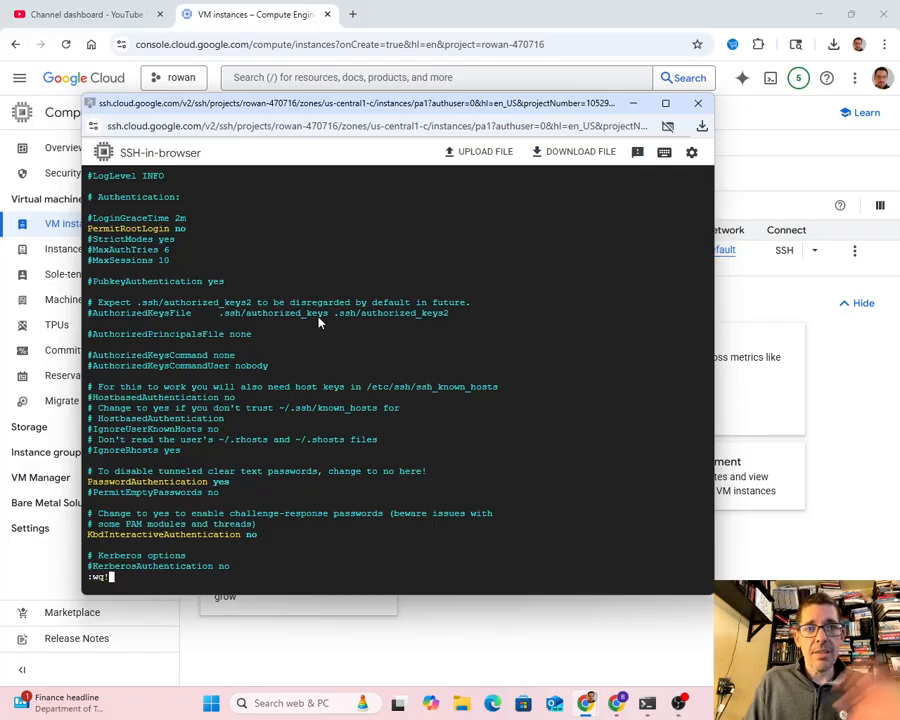
pyautogui.press('Return')
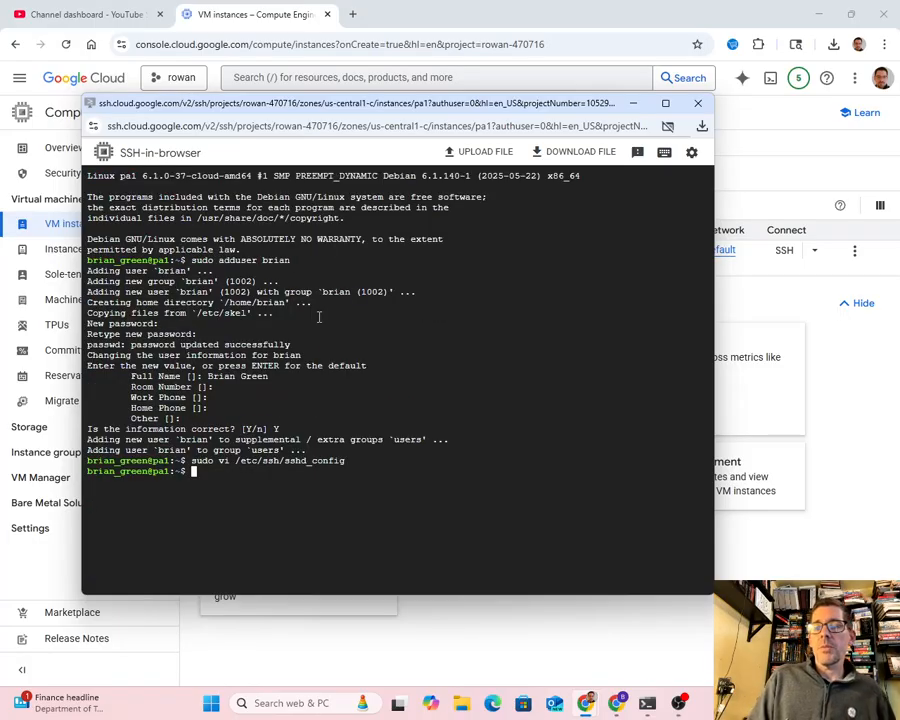
# - Restart the SSH service by running sudo systemctl restart sshd
pyautogui.write('sudo ')
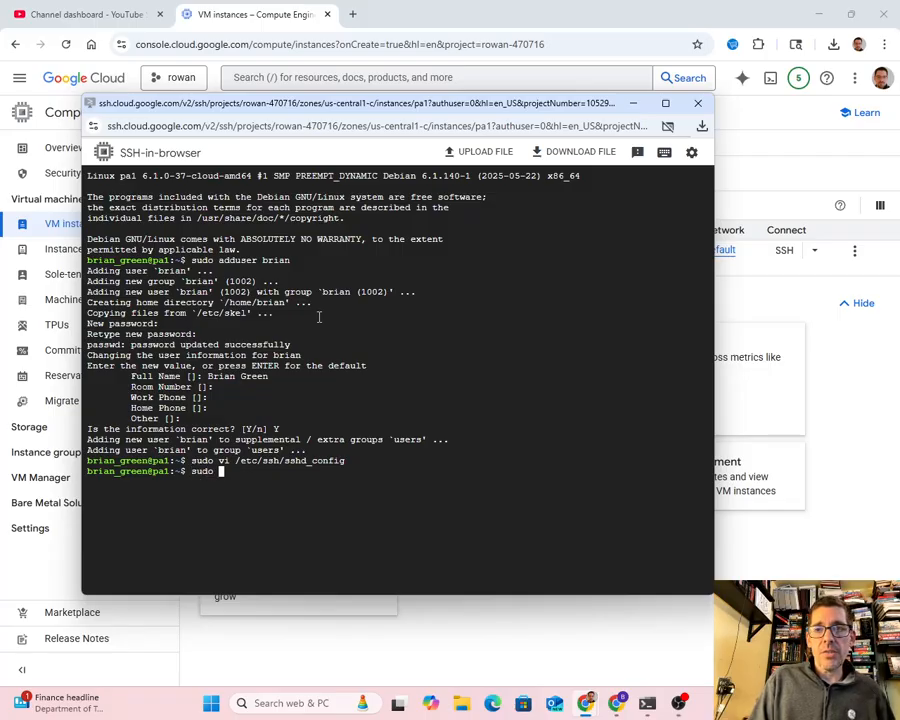
pyautogui.write('systemctl')
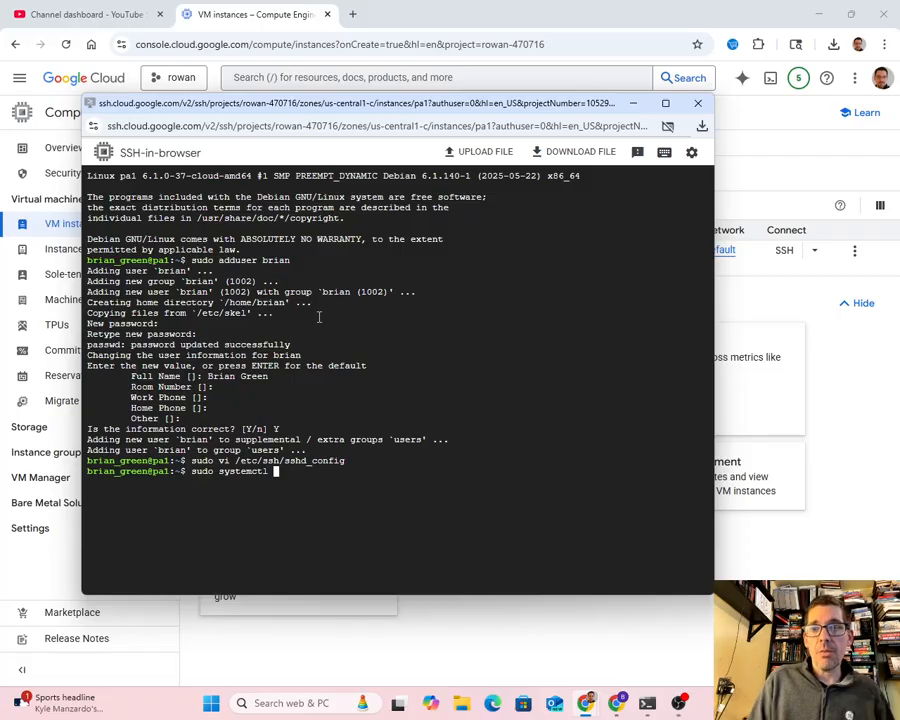
pyautogui.write('restart ')
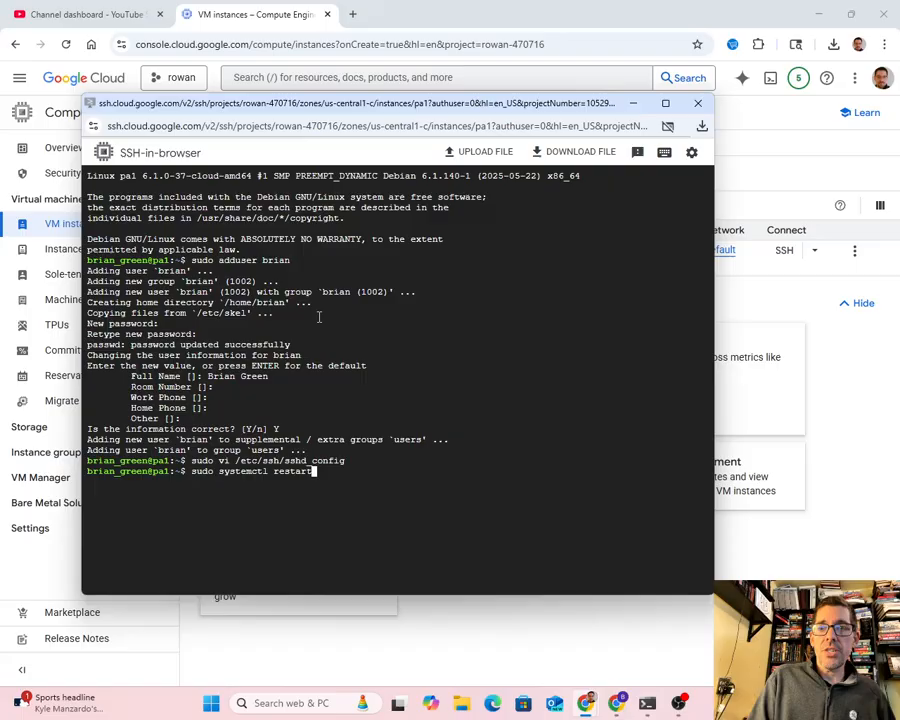
pyautogui.write('ssh')
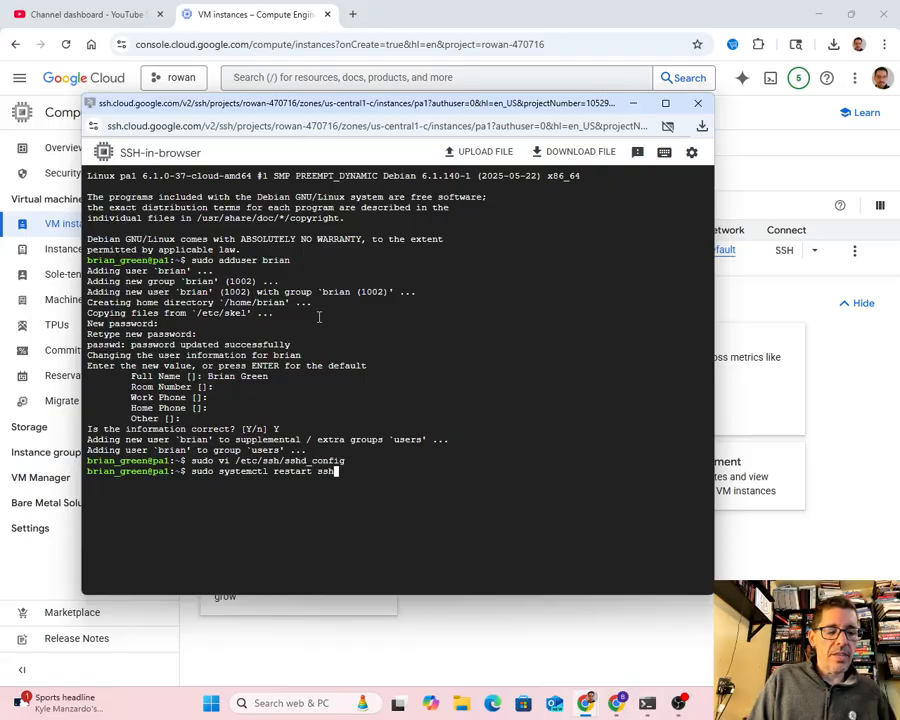
pyautogui.write('d')
pyautogui.press('Return')
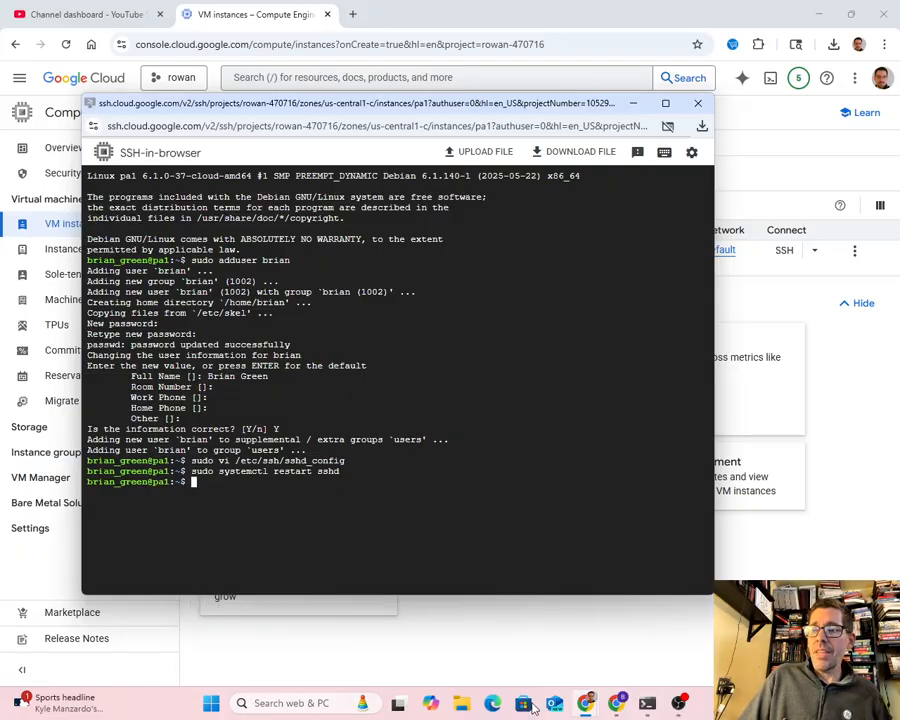
# - In a new Windows PowerShell tab, run ssh as the newly added user to pa1's external IP, copied from the Google Cloud VM instances page
pyautogui.click(647, 703)
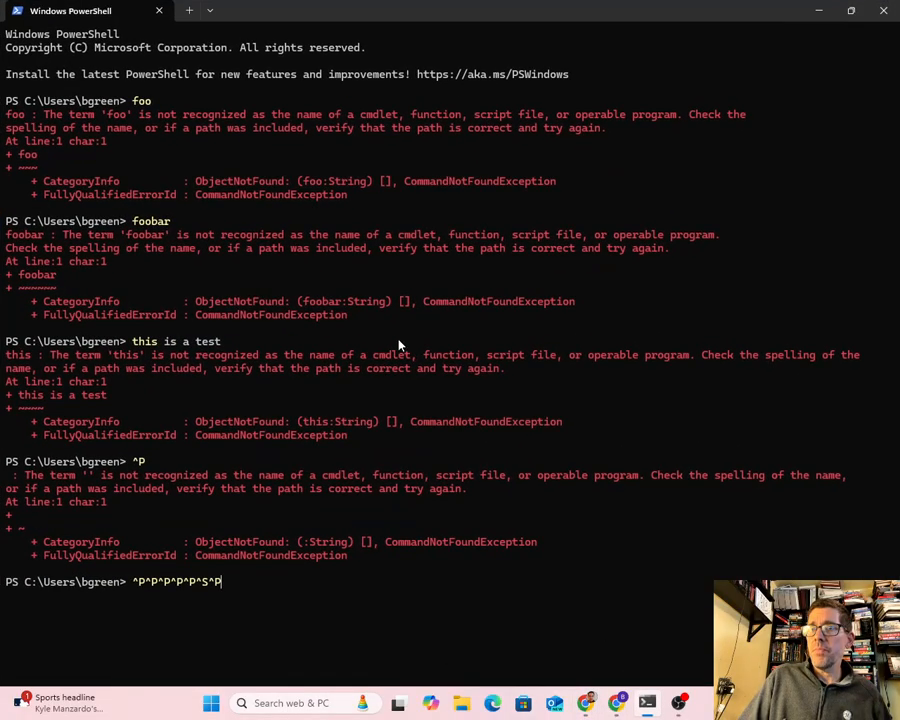
pyautogui.click(189, 10)
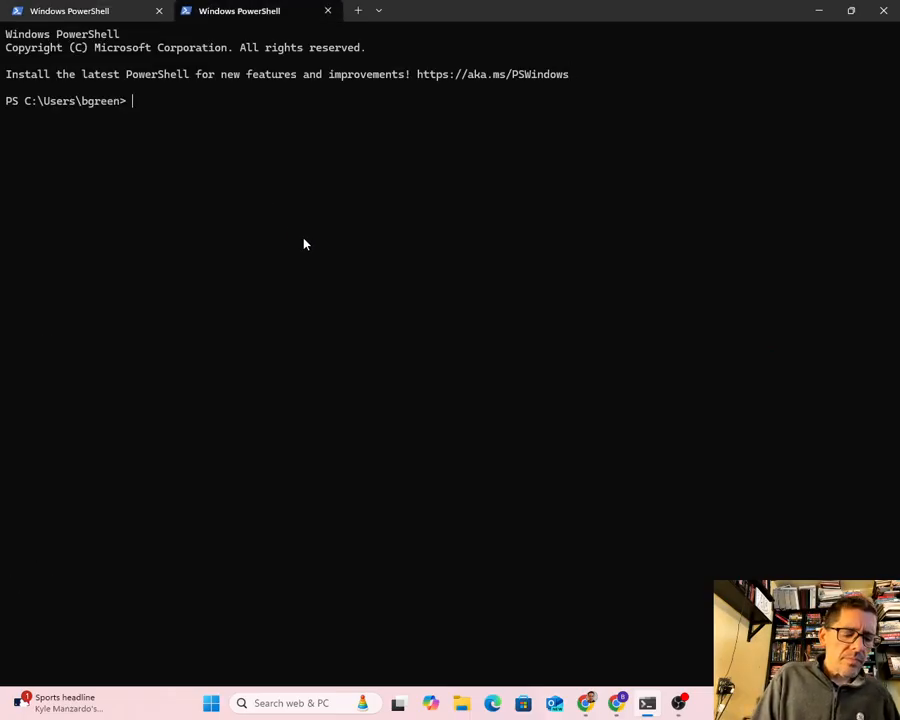
pyautogui.write('ssh ')
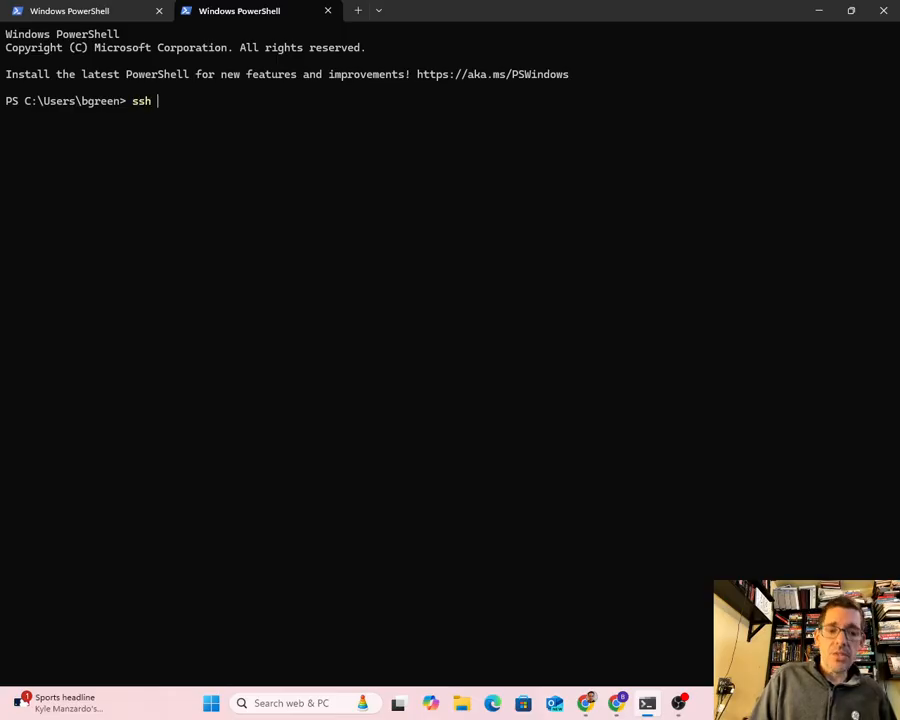
pyautogui.write('brian@')
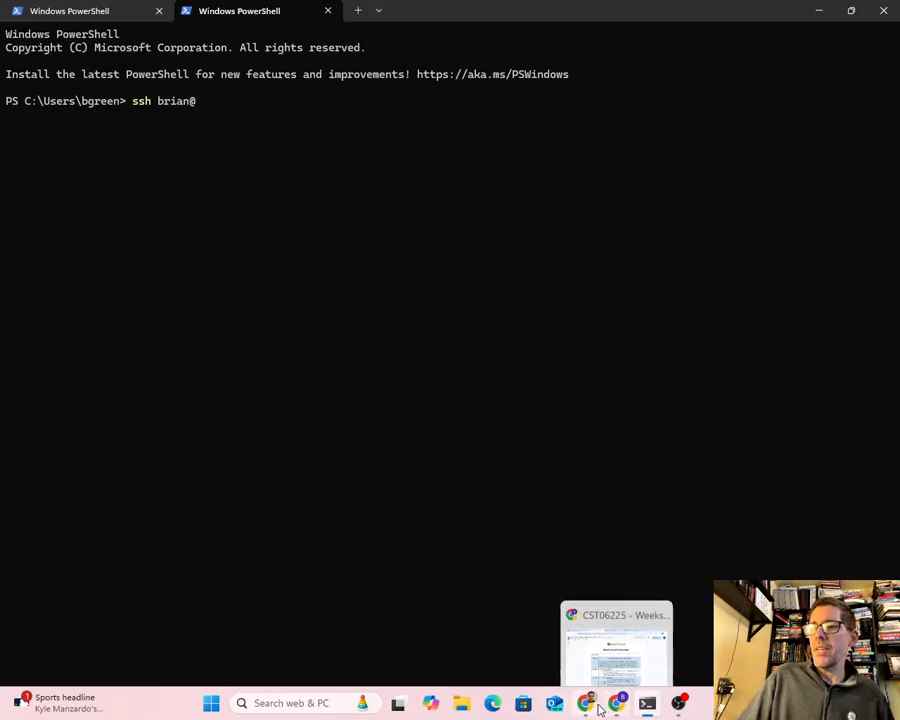
pyautogui.moveTo(595, 708)
pyautogui.click(575, 662)
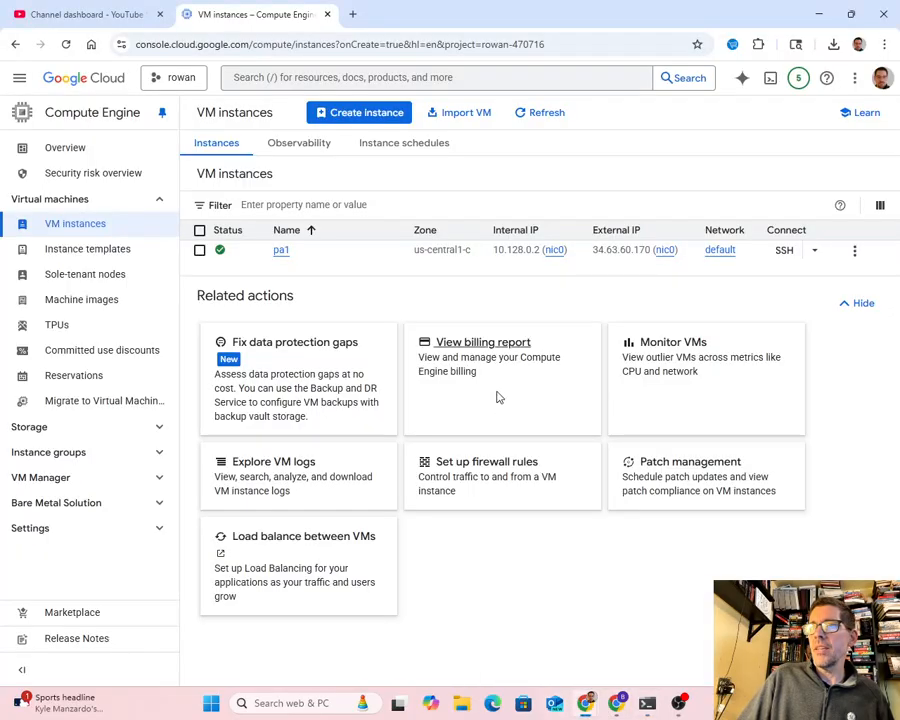
pyautogui.click(601, 264)
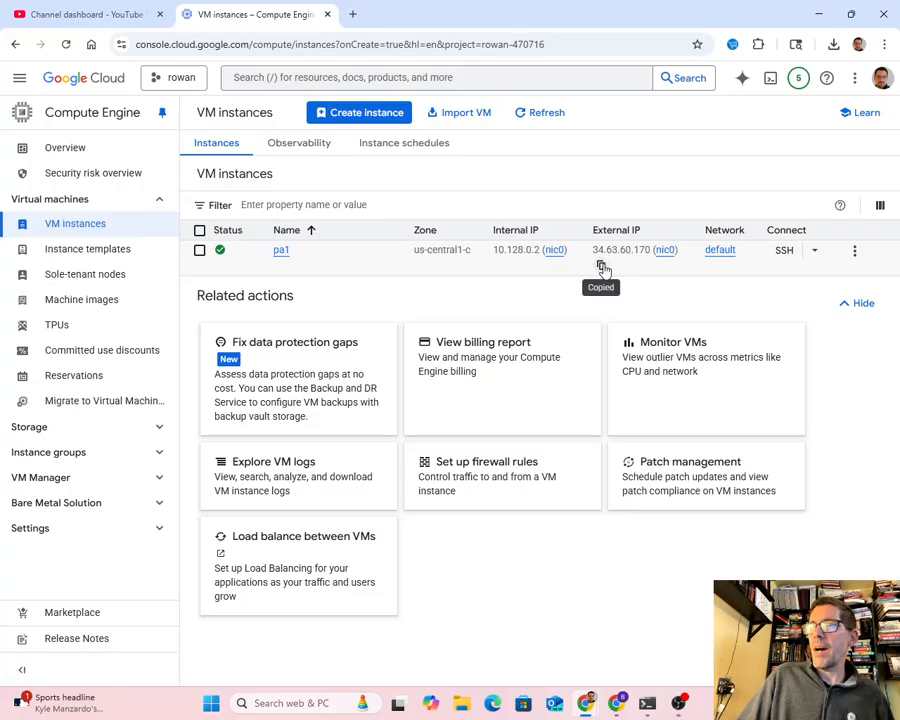
pyautogui.click(648, 704)
pyautogui.hotkey('ctrl', 'v')
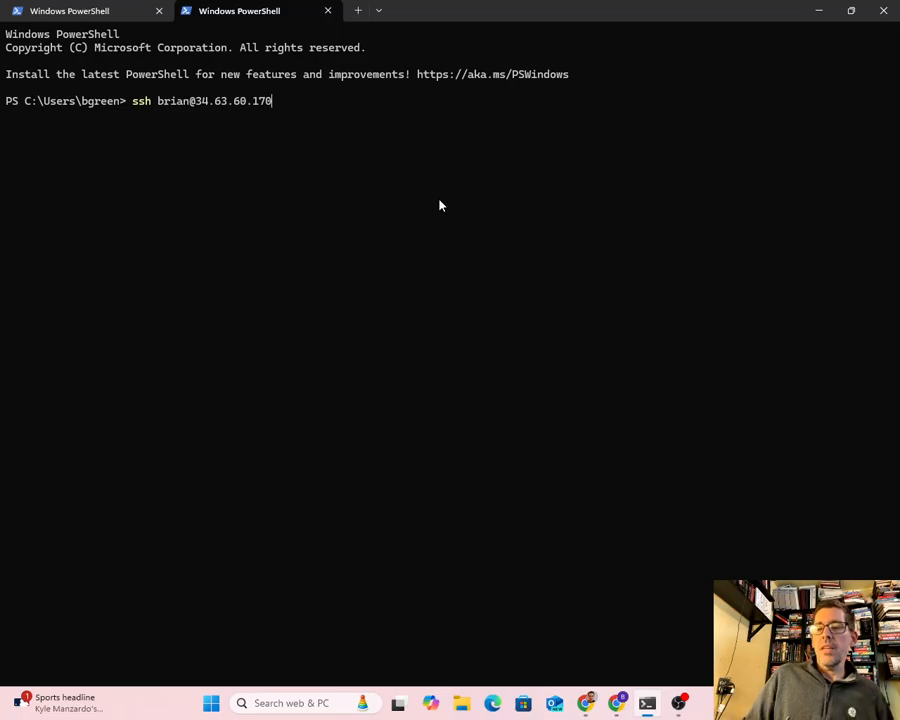
pyautogui.press('Return')
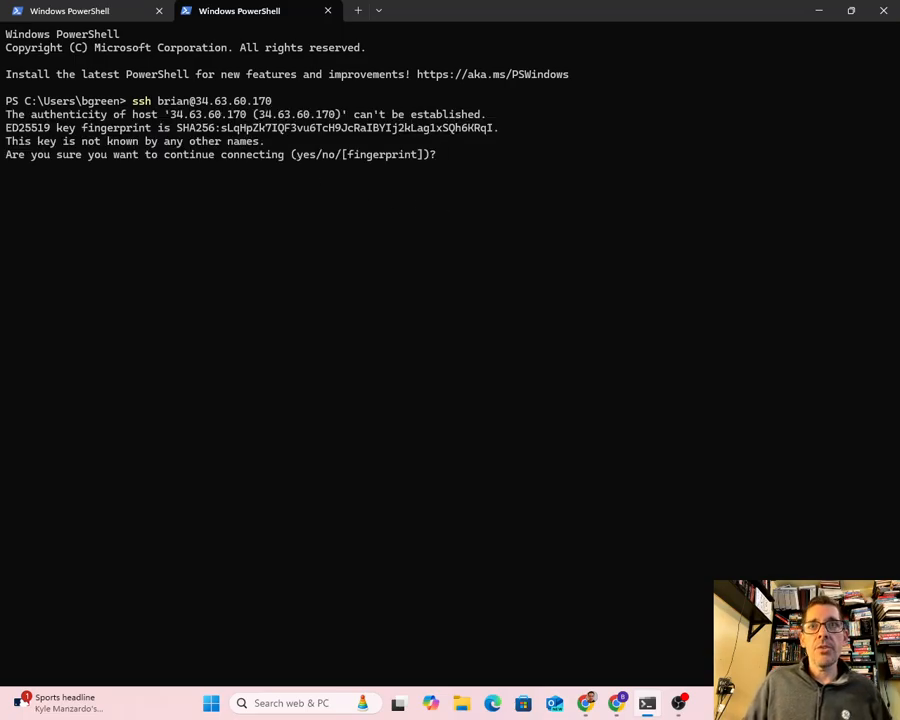
# - Accept the host key with yes and enter the new user's account password to log in to pa1
pyautogui.write('yes')
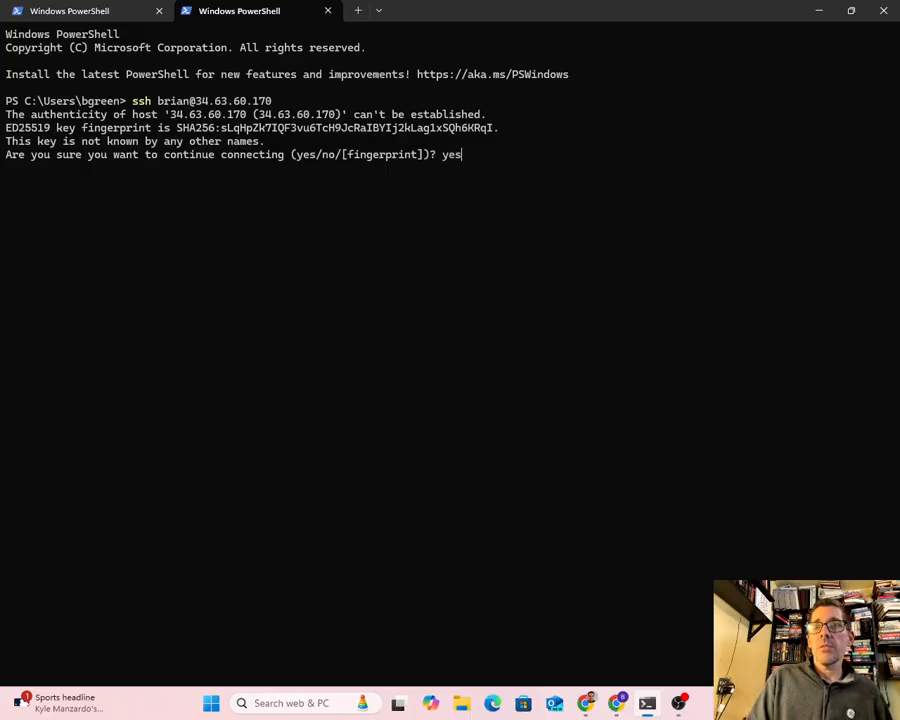
pyautogui.press('Return')
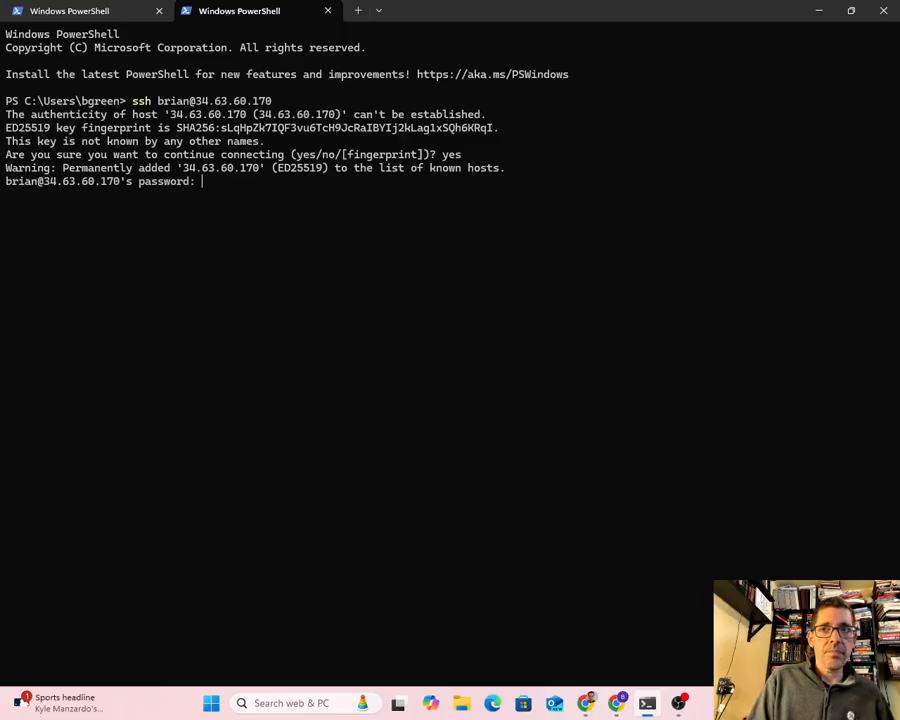
pyautogui.press('Return')
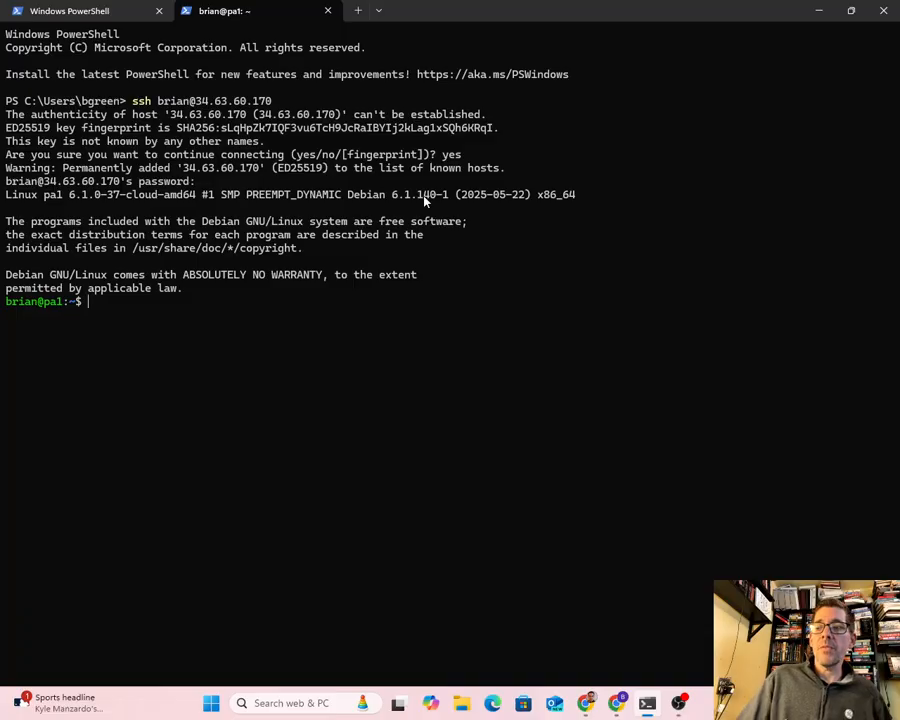
# - Switch to the SSH-in-browser window and run sudo passwd root, entering and retyping the new root password
pyautogui.moveTo(589, 703)
pyautogui.click(625, 651)
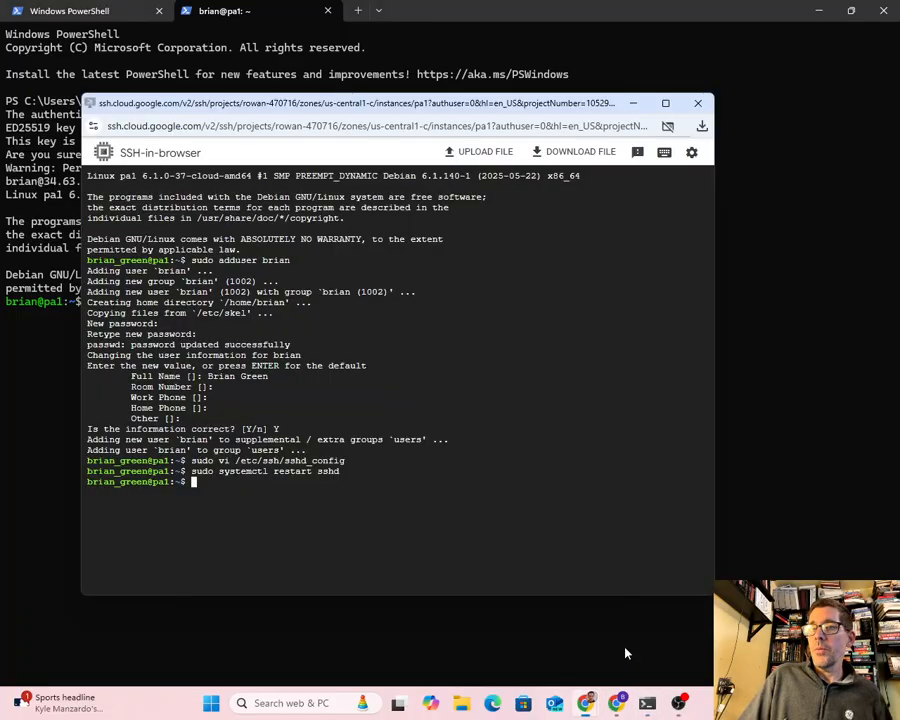
pyautogui.write('sudo ')
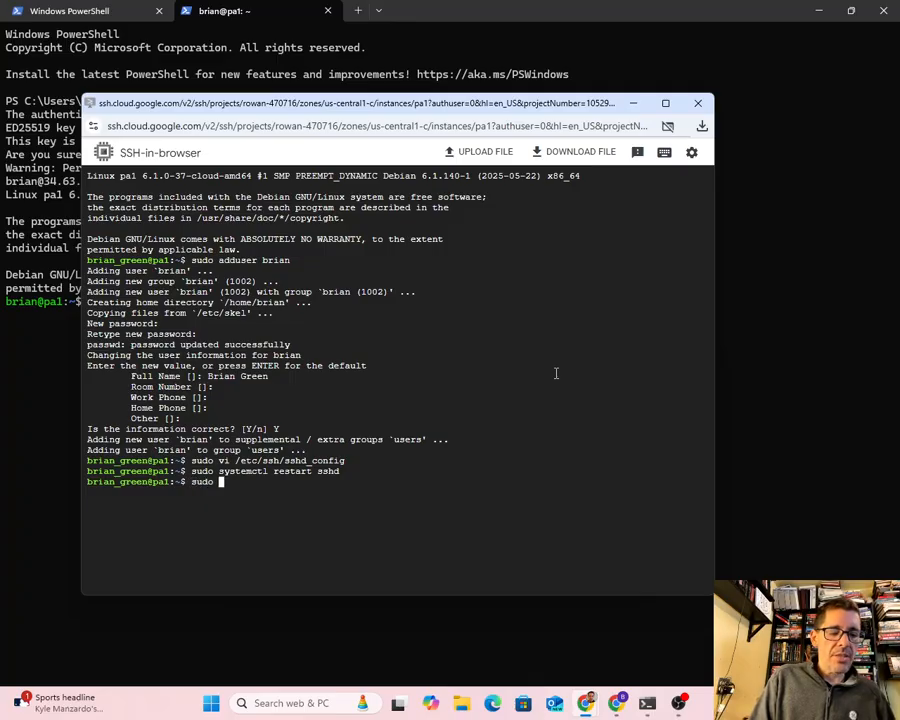
pyautogui.write('pas')
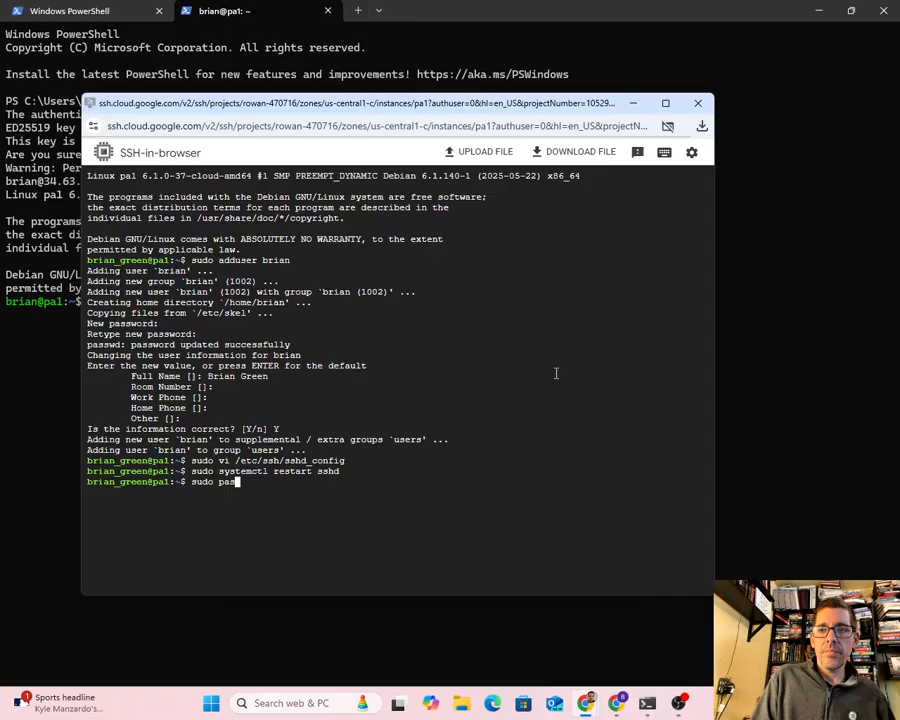
pyautogui.write('swd')
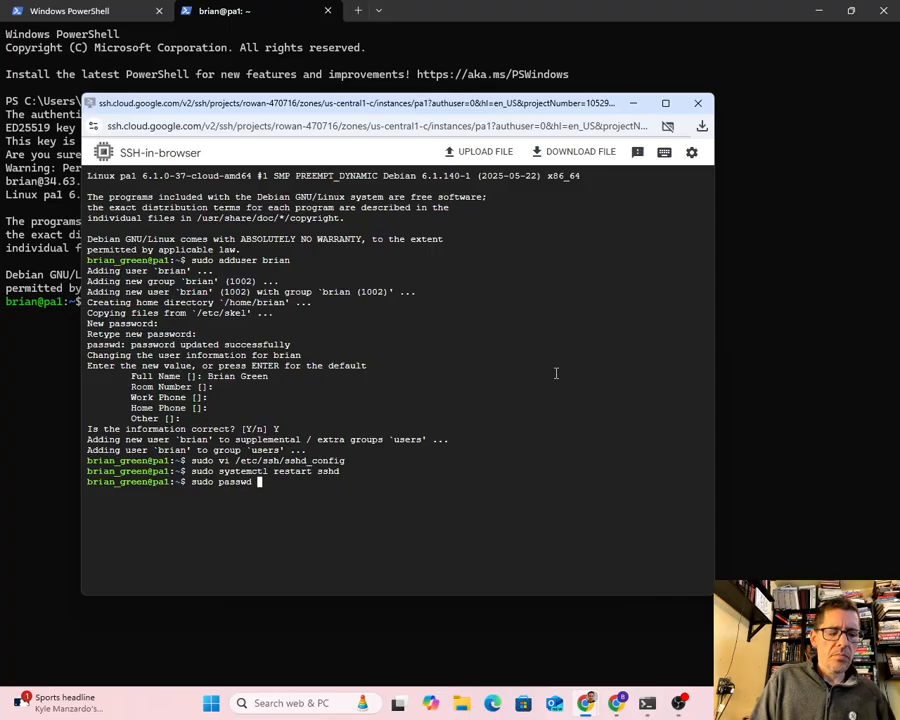
pyautogui.write(' root')
pyautogui.press('Return')
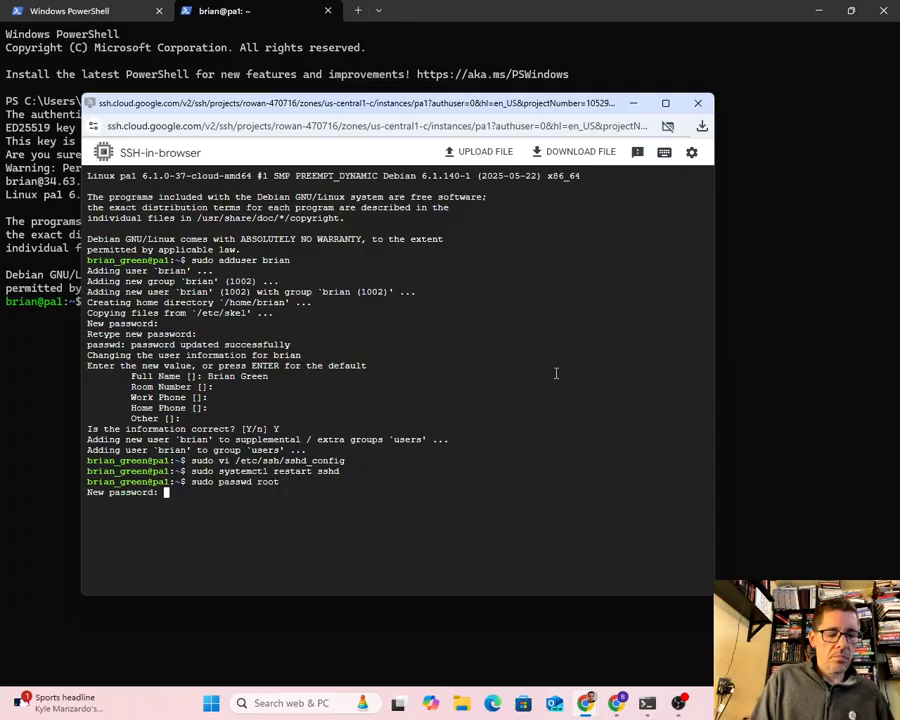
pyautogui.press('Return')
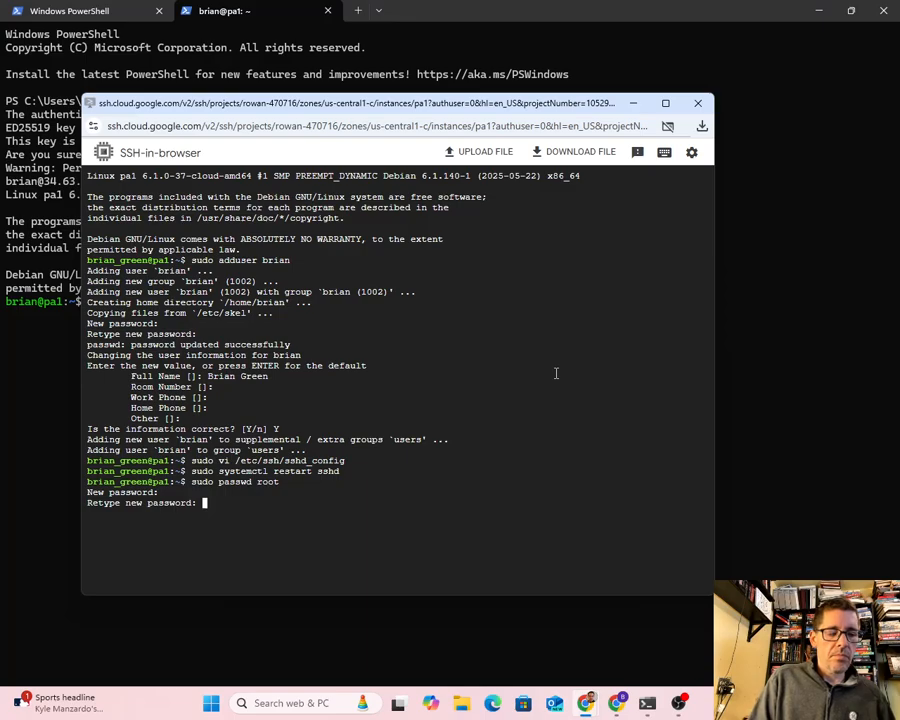
pyautogui.press('Return')
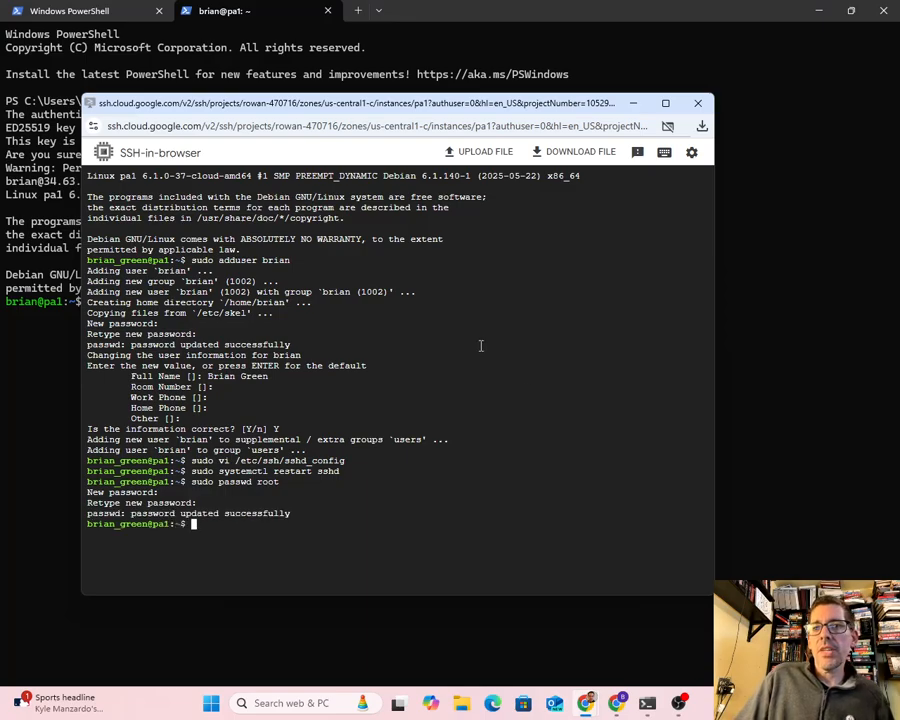
# - Return to the Windows PowerShell SSH session and become root with su, entering the root password
pyautogui.click(63, 363)
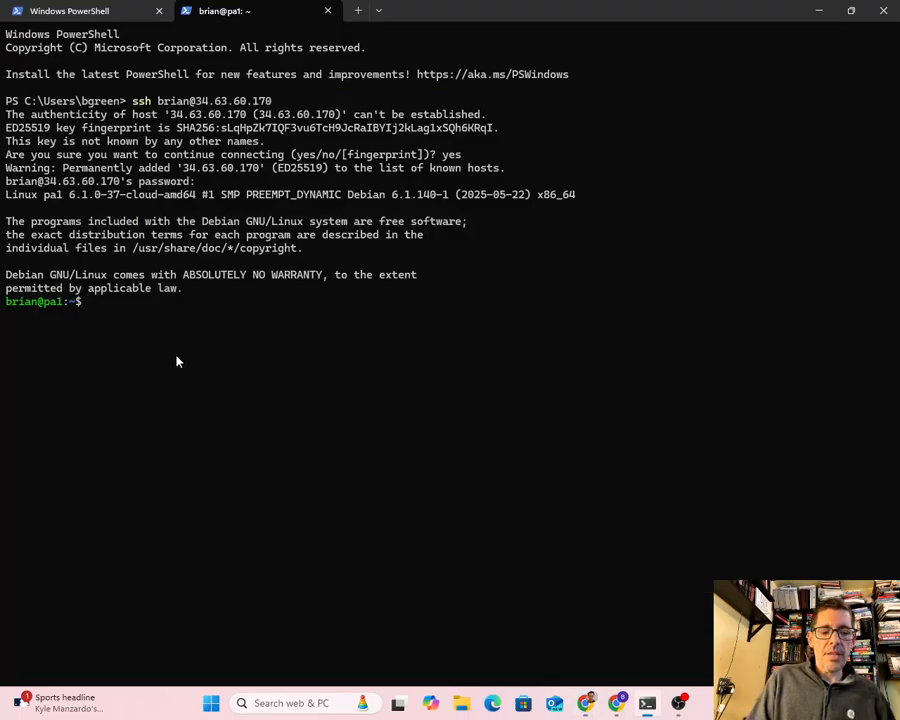
pyautogui.write('su')
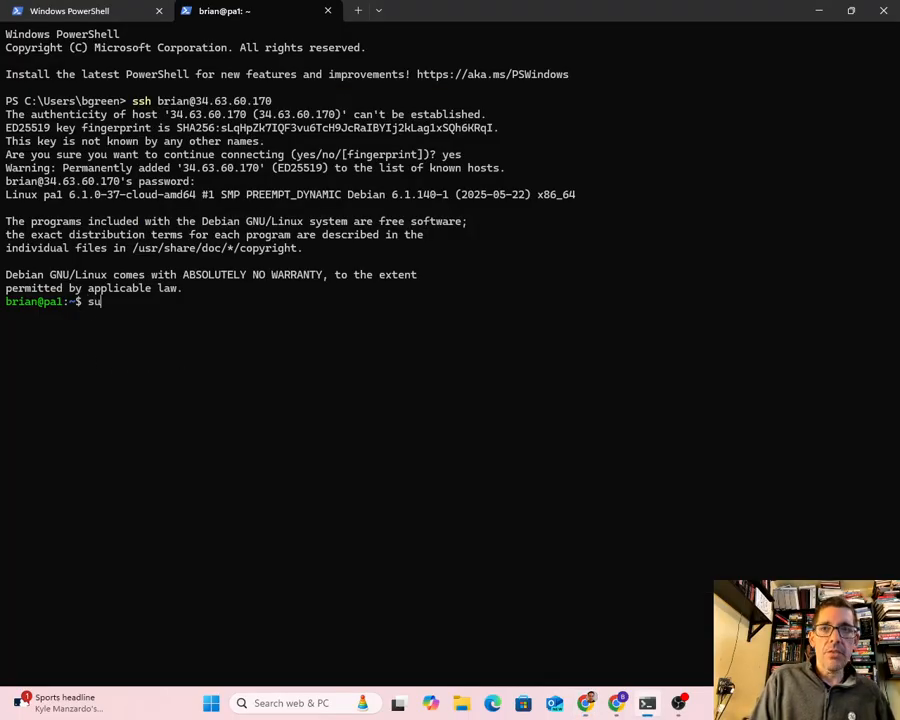
pyautogui.press('Return')
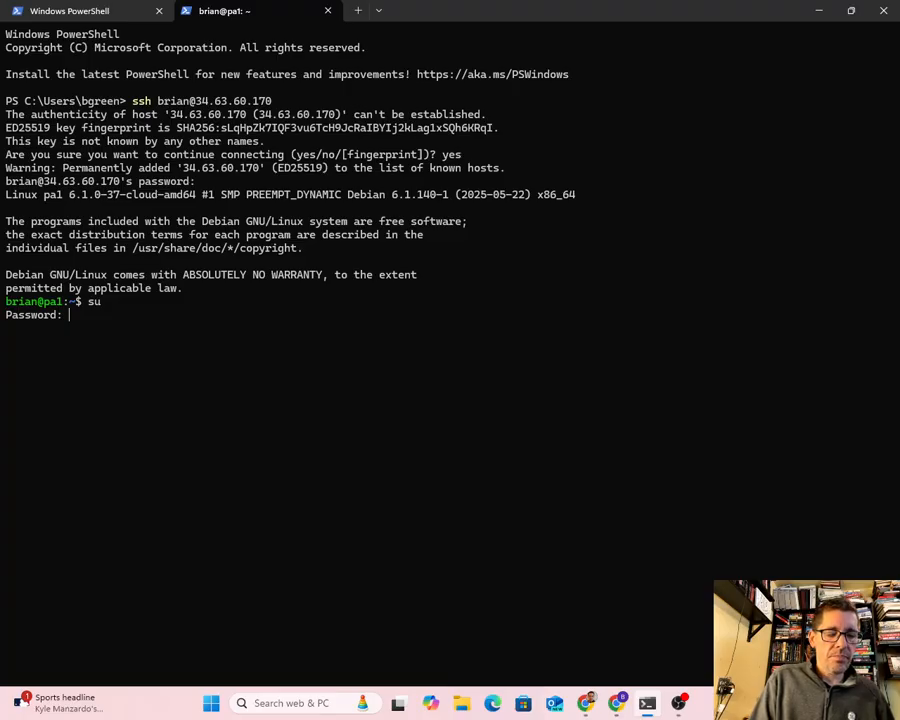
pyautogui.press('Return')
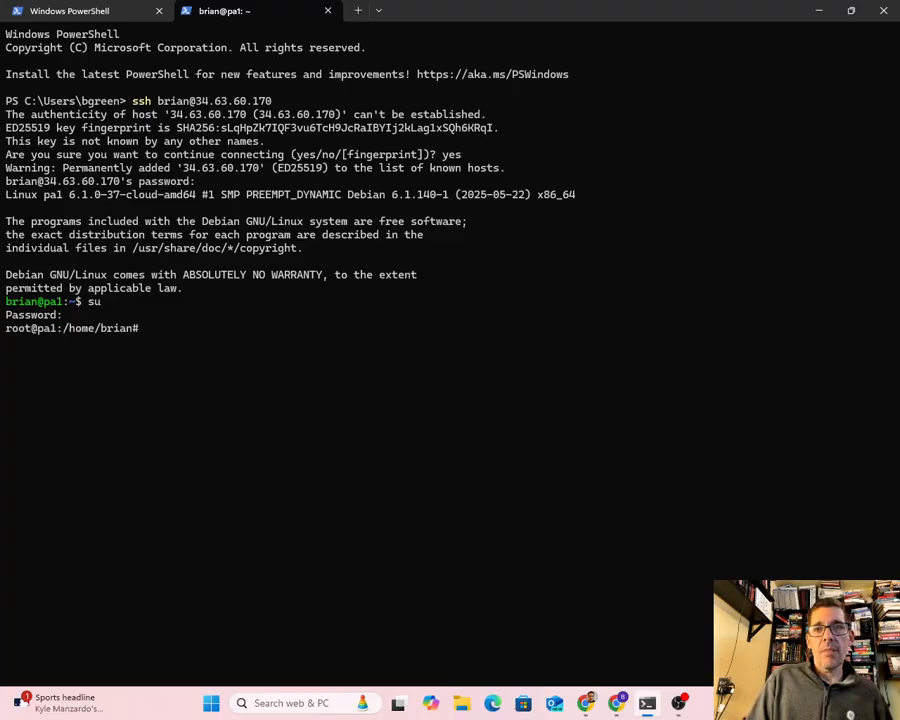
pyautogui.press('Return')
pyautogui.press('Return')
pyautogui.press('Return')
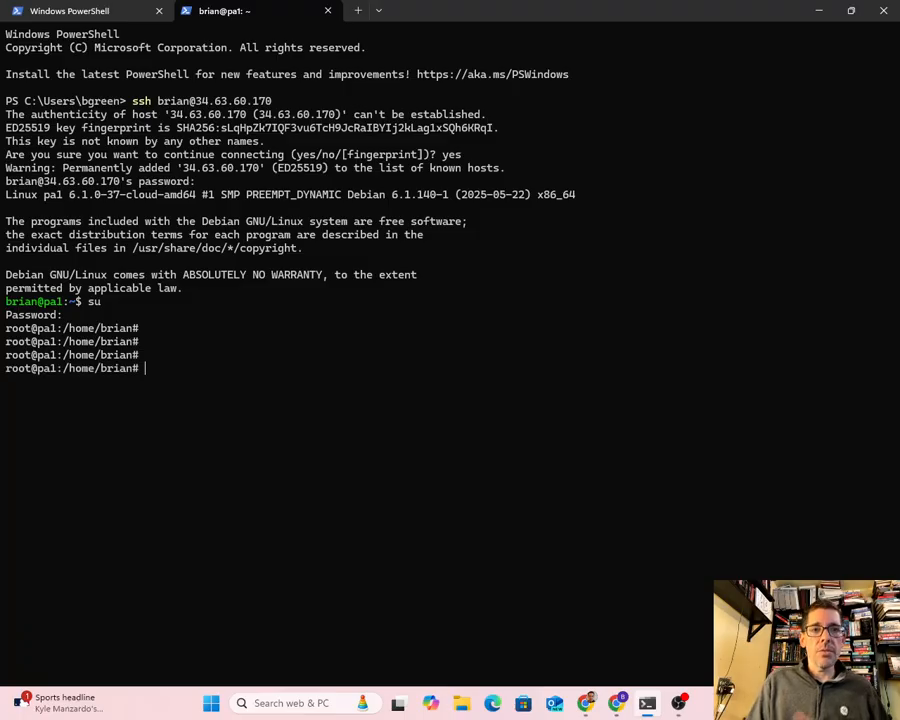